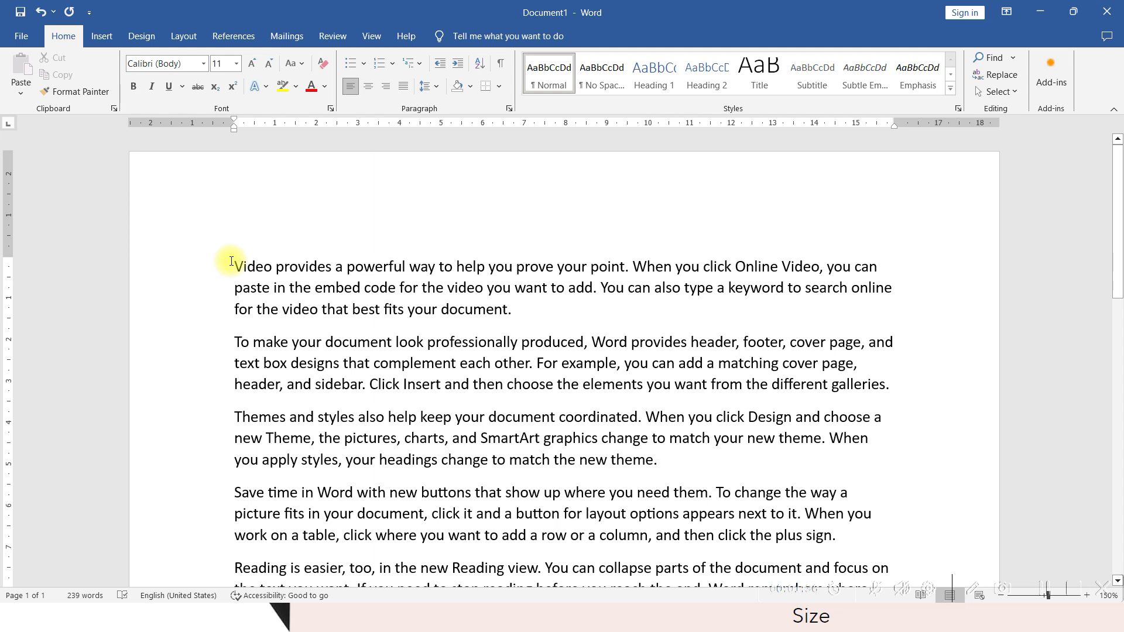
Step: Add the line "Sample Heading" as its own paragraph above the first body paragraph
left_click_drag(231, 265, 272, 267)
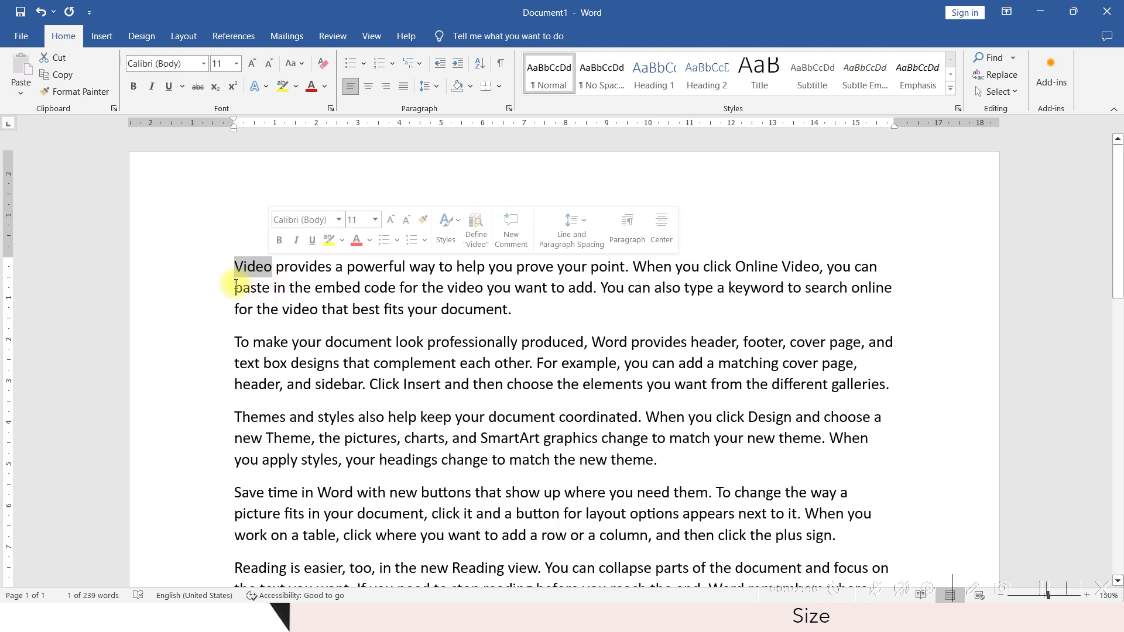
left_click(230, 266)
key("Return")
key("Up")
type("Sample Heading")
Step: Make the "Sample Heading" line bold
left_click_drag(352, 267, 377, 346)
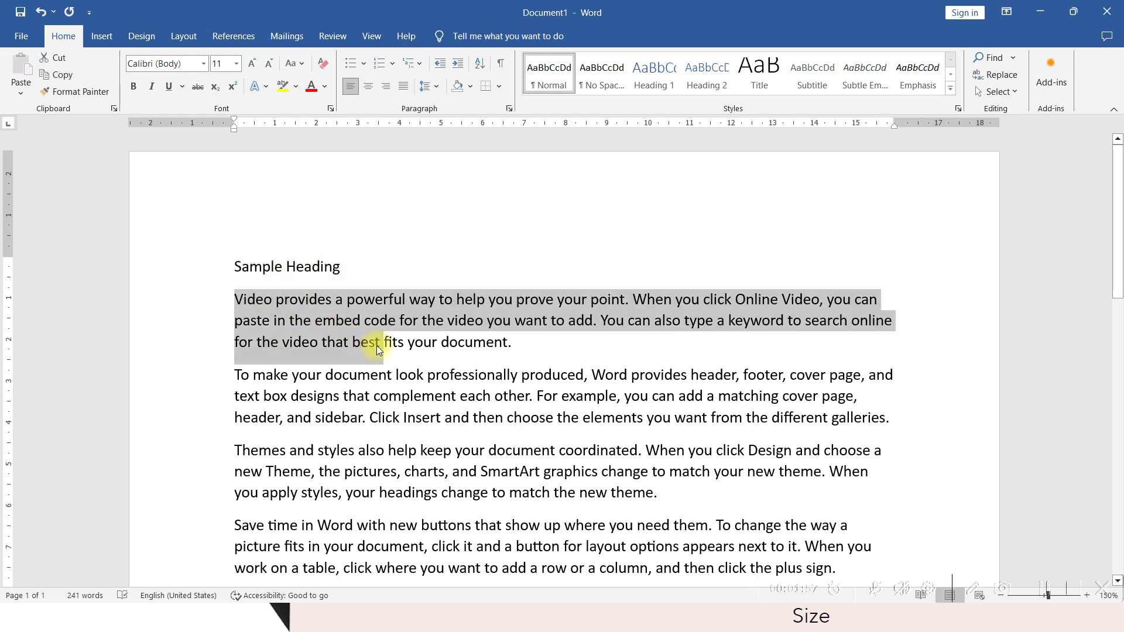
left_click(353, 273)
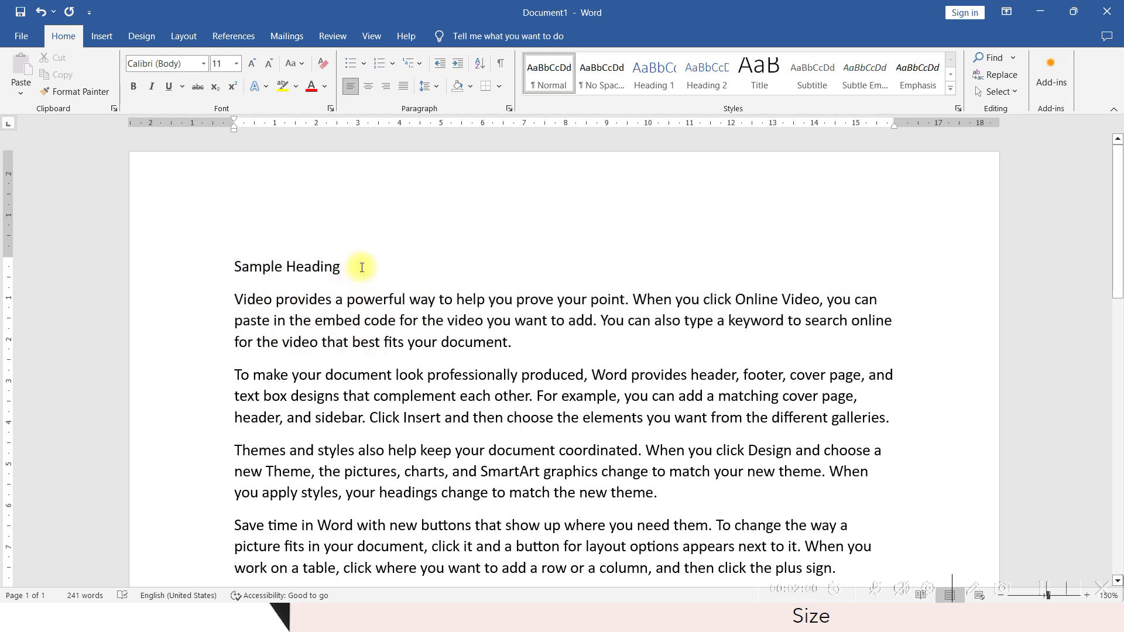
left_click_drag(375, 263, 275, 290)
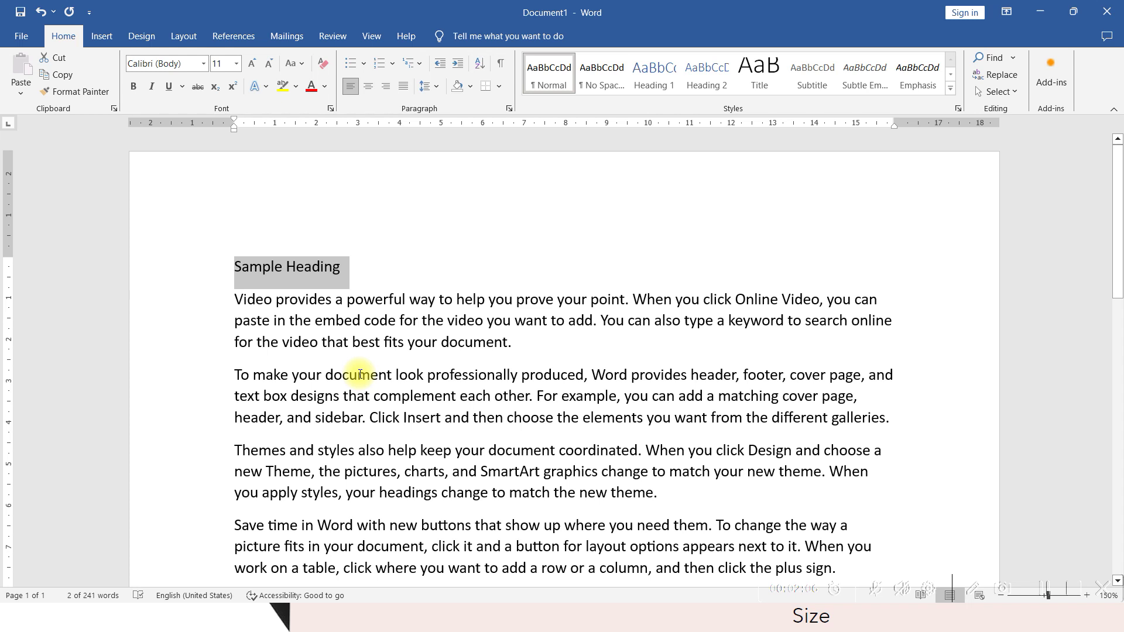
key("ctrl+b")
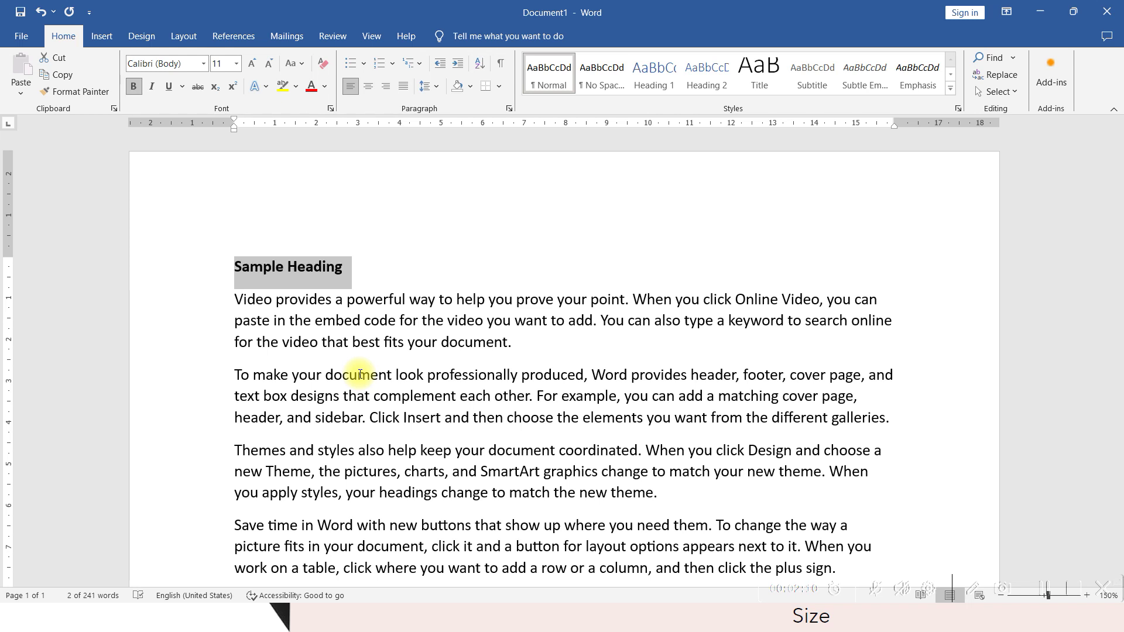
left_click(416, 339)
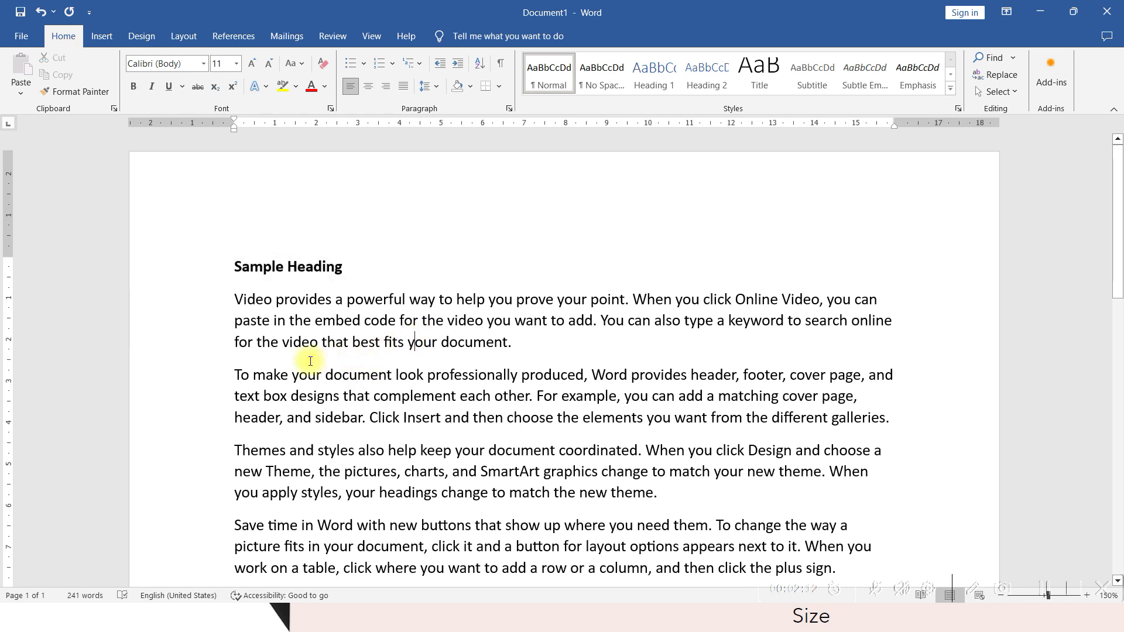
scroll(310, 361, "down", 1)
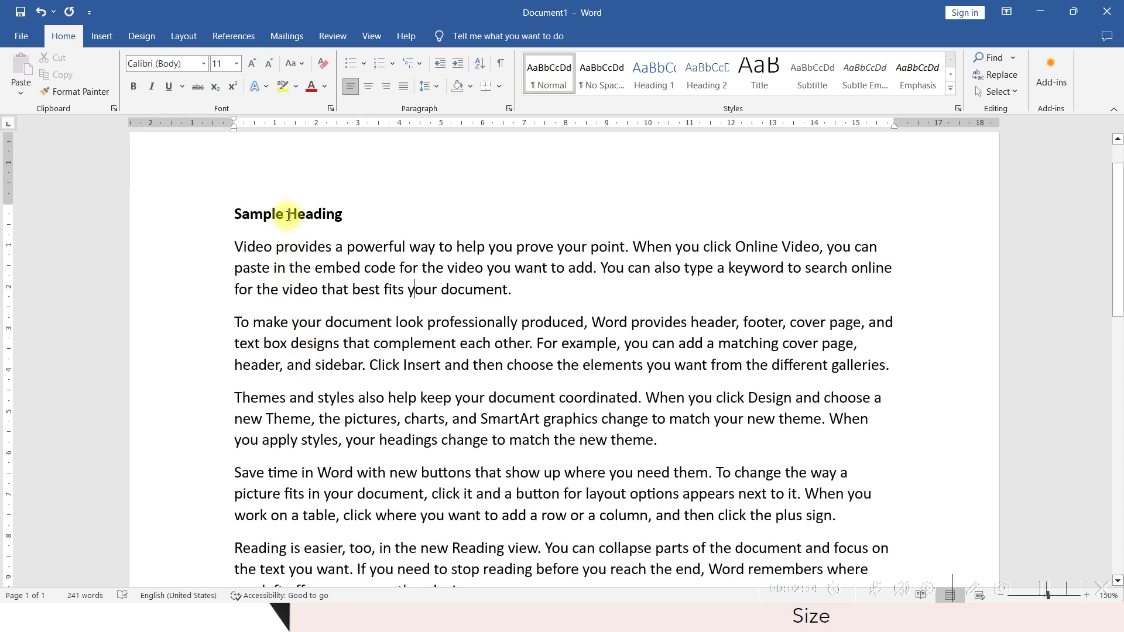
left_click_drag(233, 243, 323, 297)
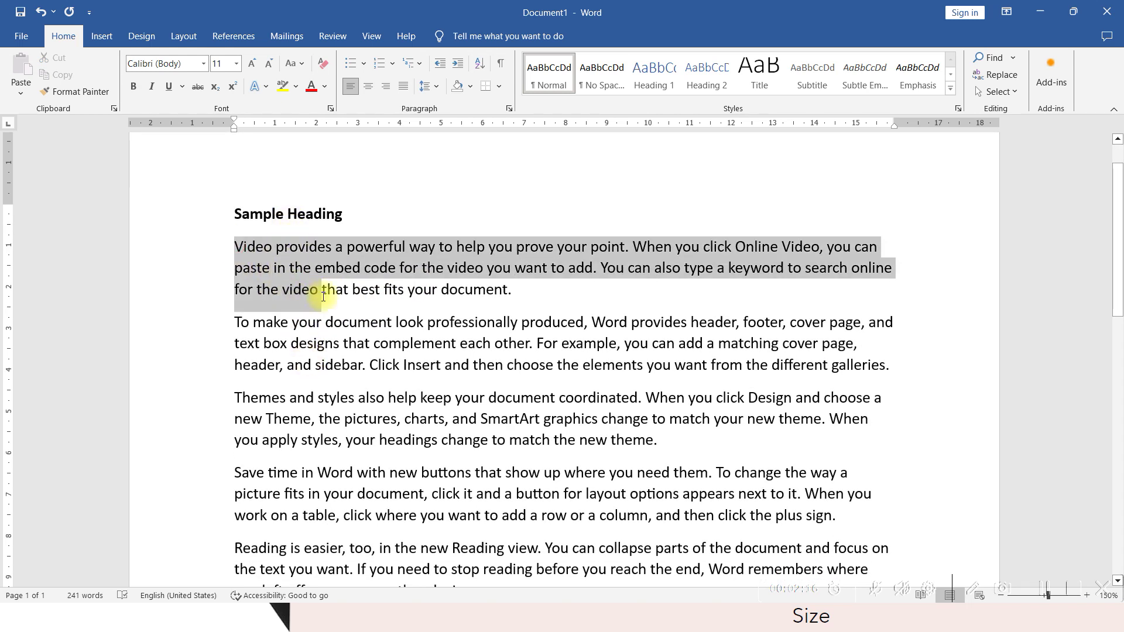
left_click(375, 322)
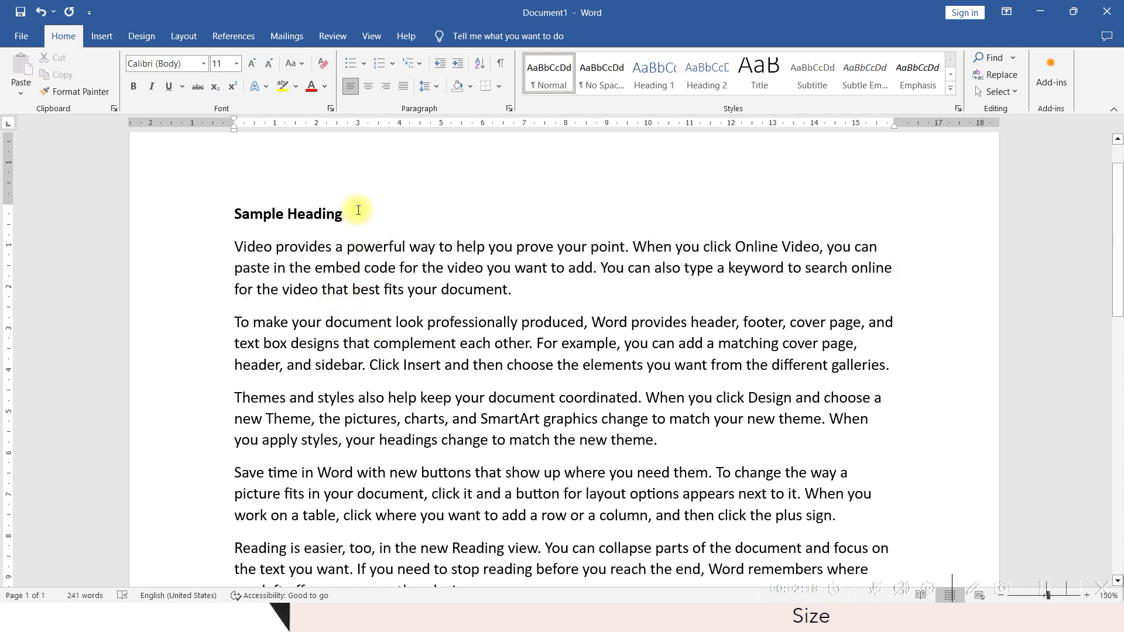
left_click_drag(357, 212, 237, 214)
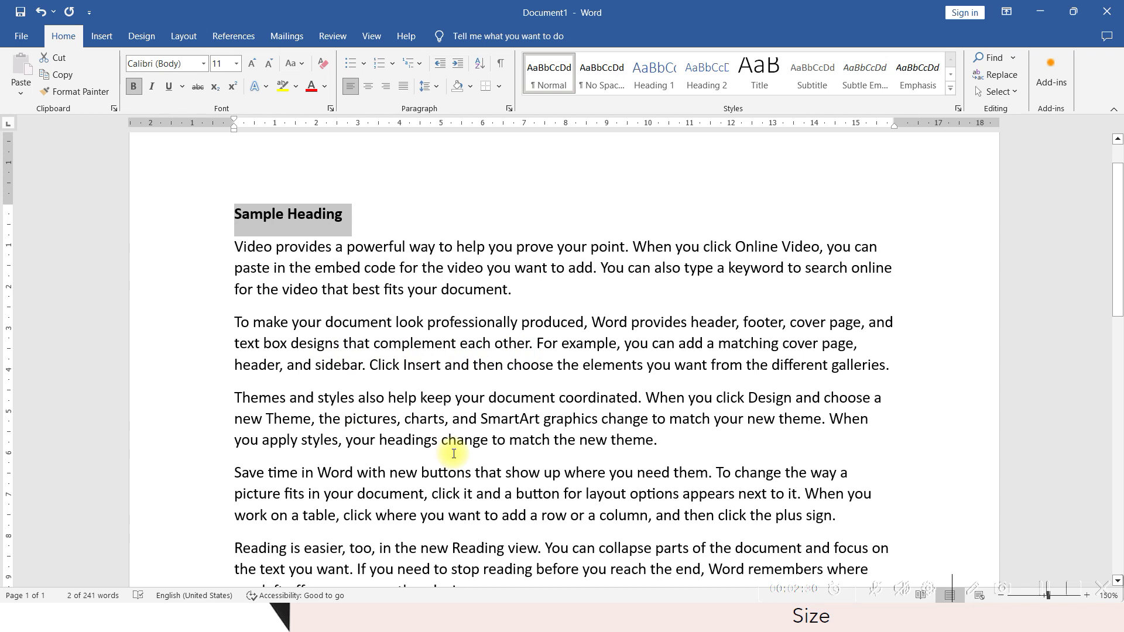
Step: Italicize the word "SmartArt" in the paragraph about themes and styles
left_click(544, 416)
left_click_drag(543, 417, 482, 417)
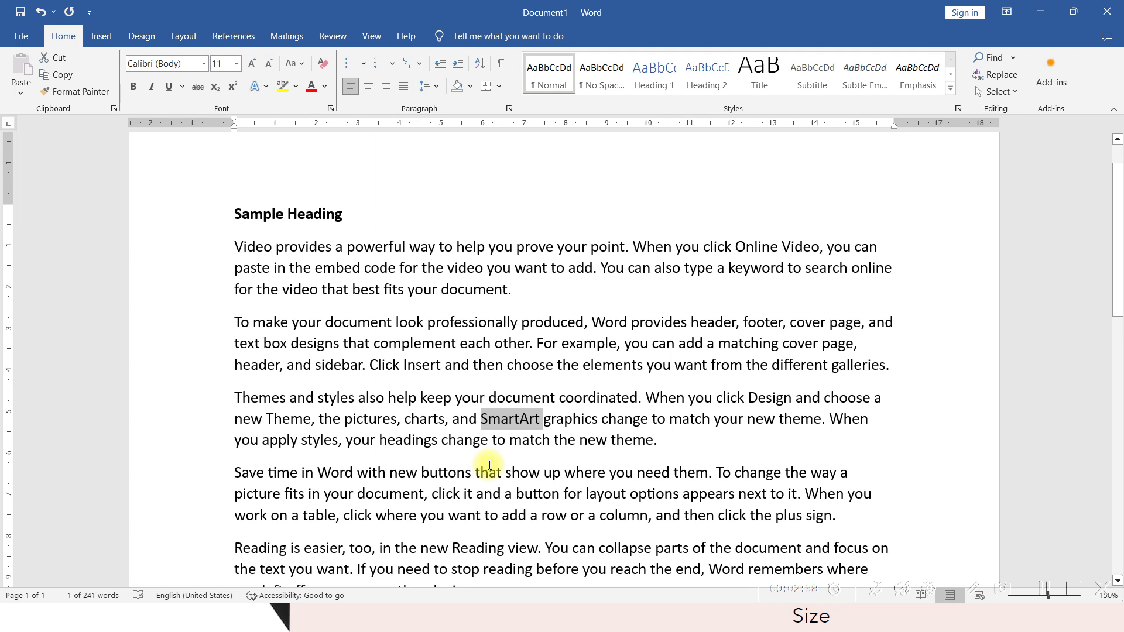
key("ctrl+i")
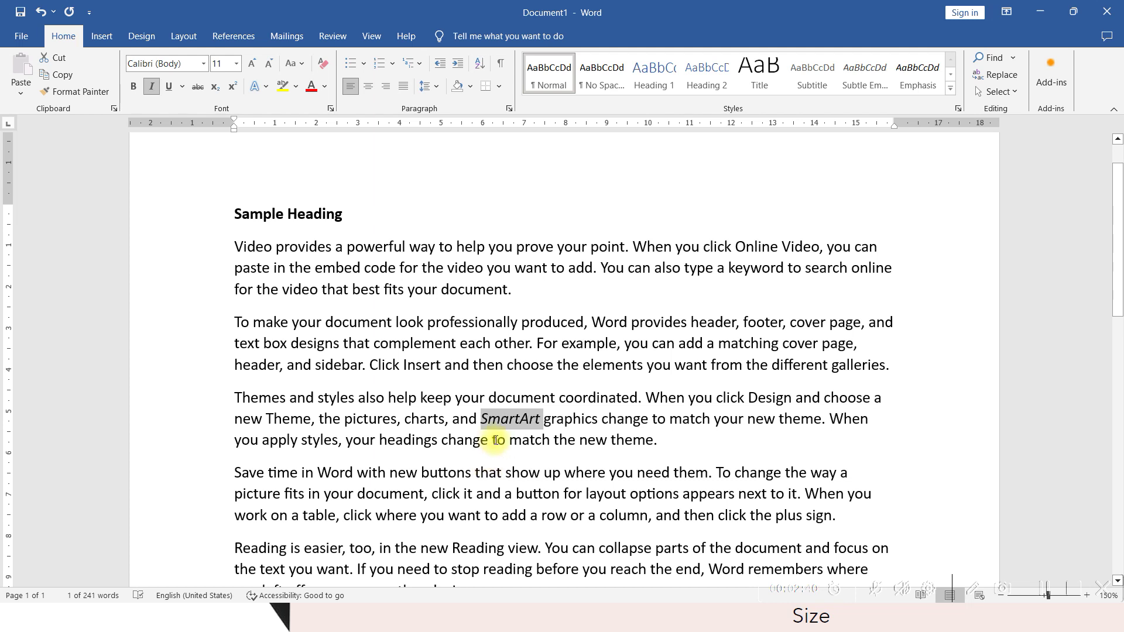
left_click(497, 440)
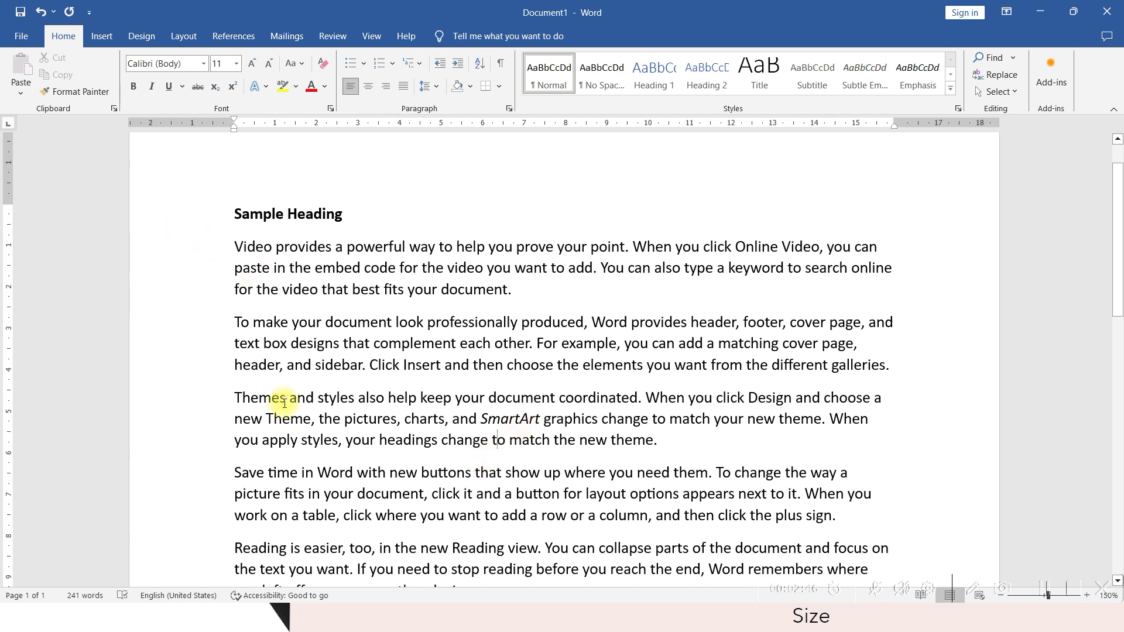
Step: Select the whole document and toggle bold and italic on its text, leaving both formats off
key("ctrl+a")
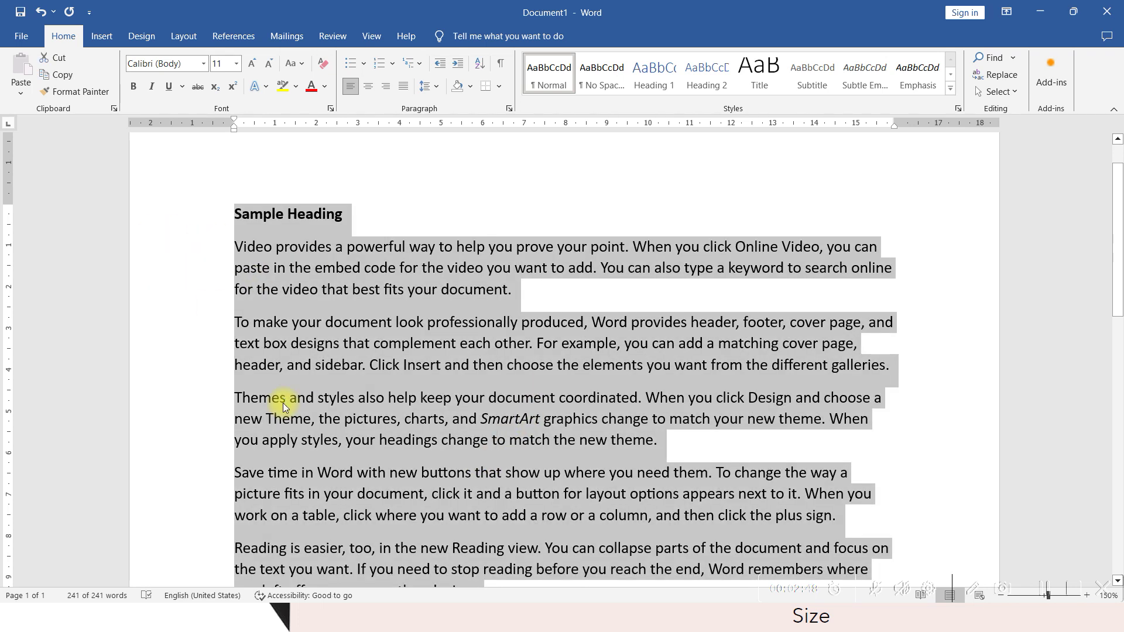
key("ctrl+b")
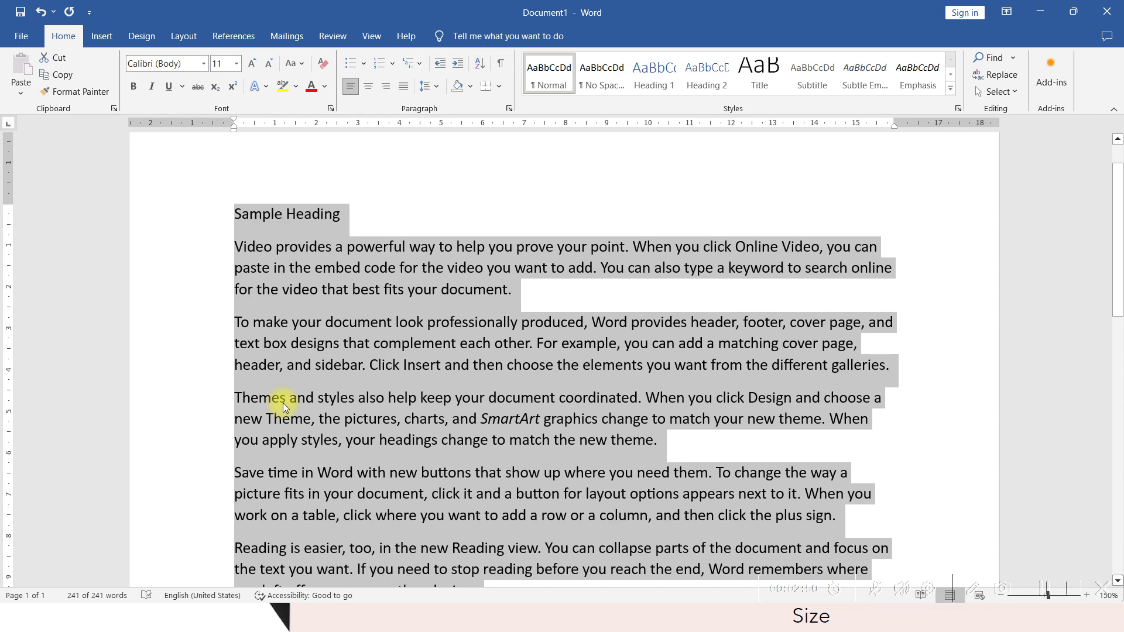
key("ctrl+b")
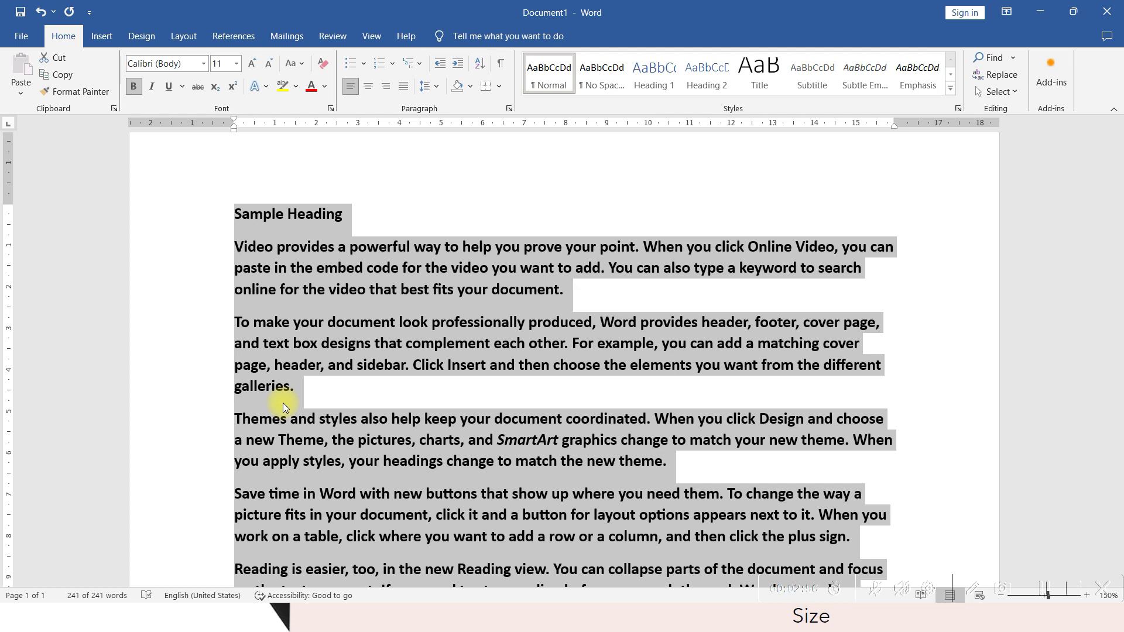
key("ctrl+b")
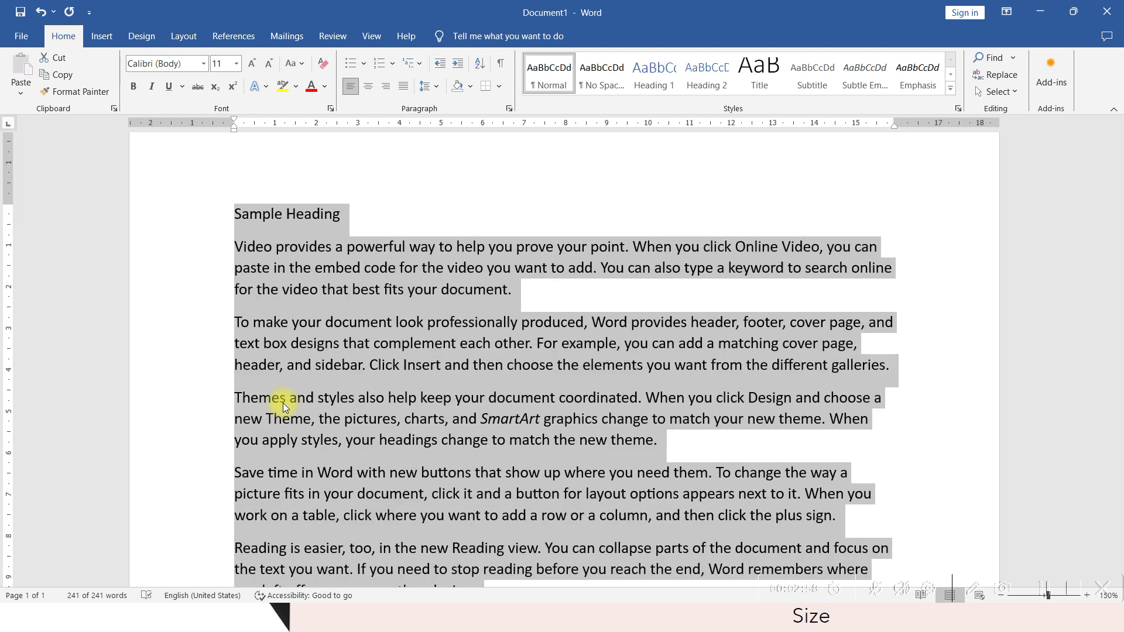
key("ctrl+i")
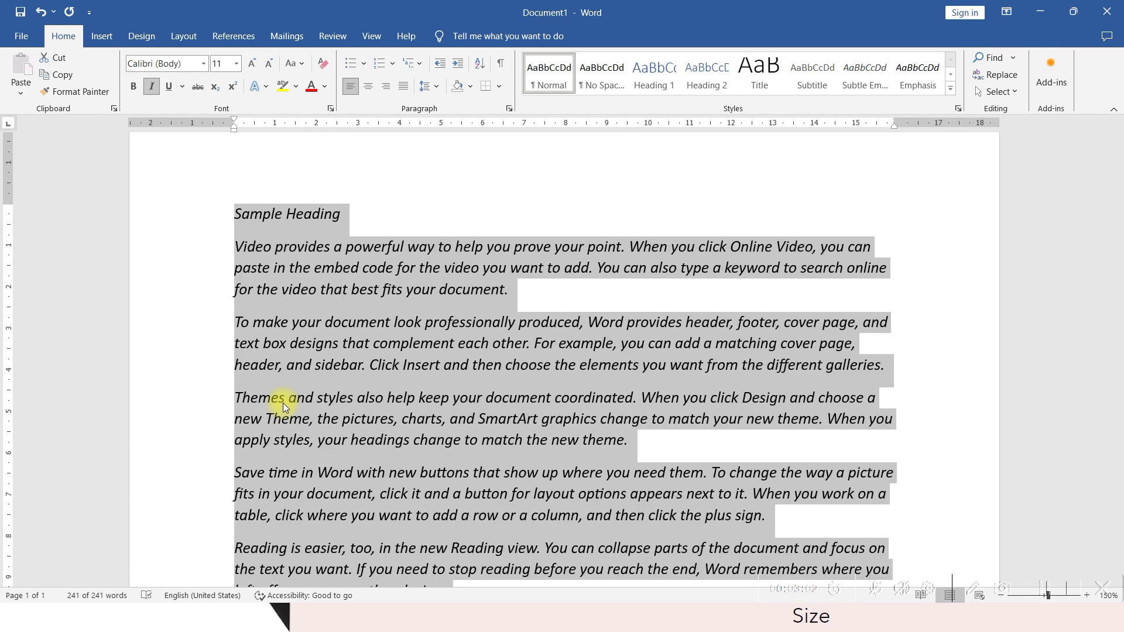
key("ctrl+i")
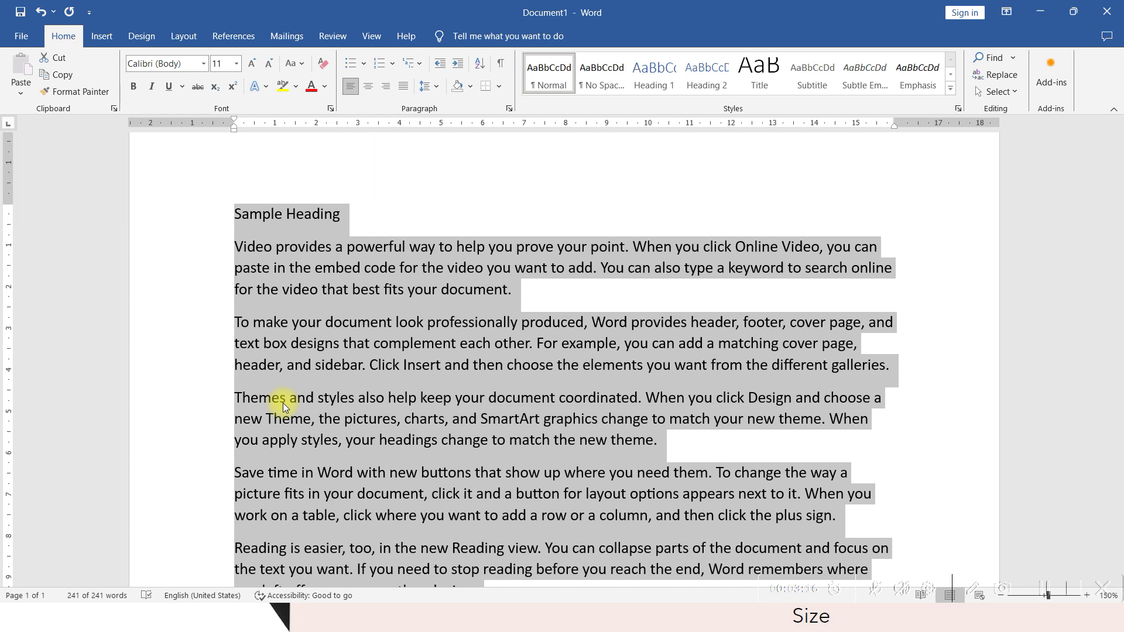
Step: Apply a single underline and a double underline in turn to the entire text, removing each one again
key("ctrl+u")
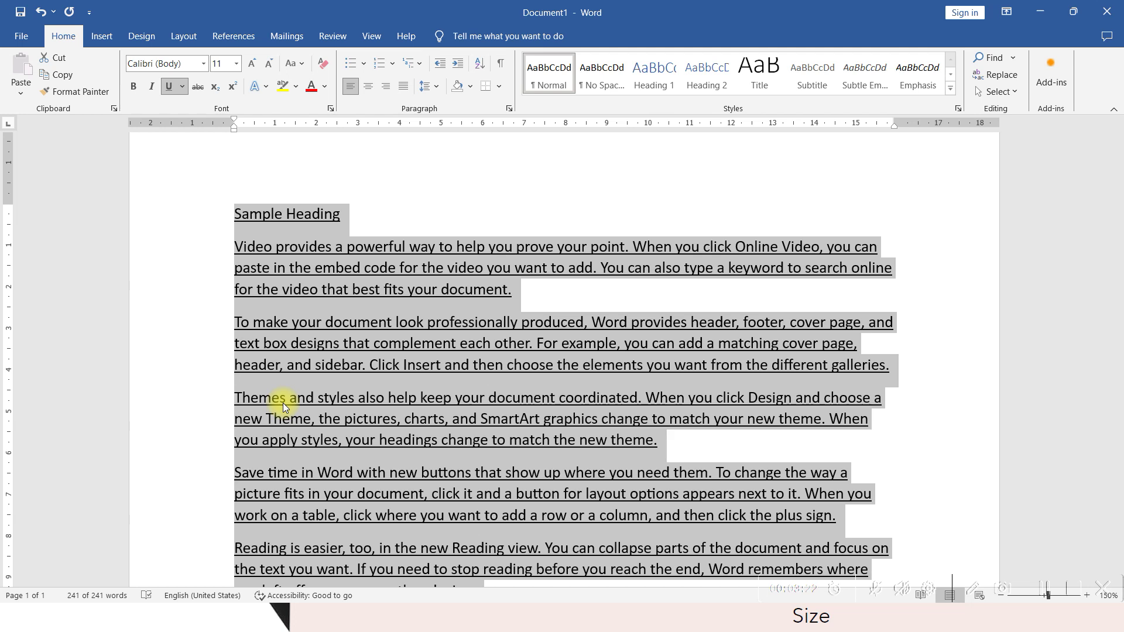
key("ctrl+u")
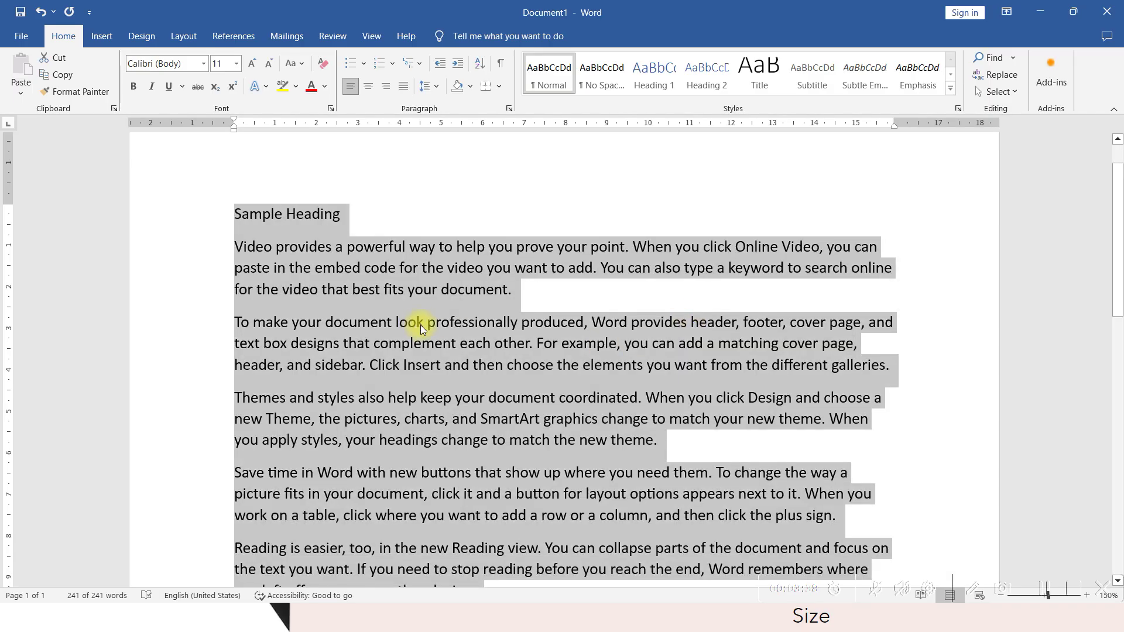
key("ctrl+shift+d")
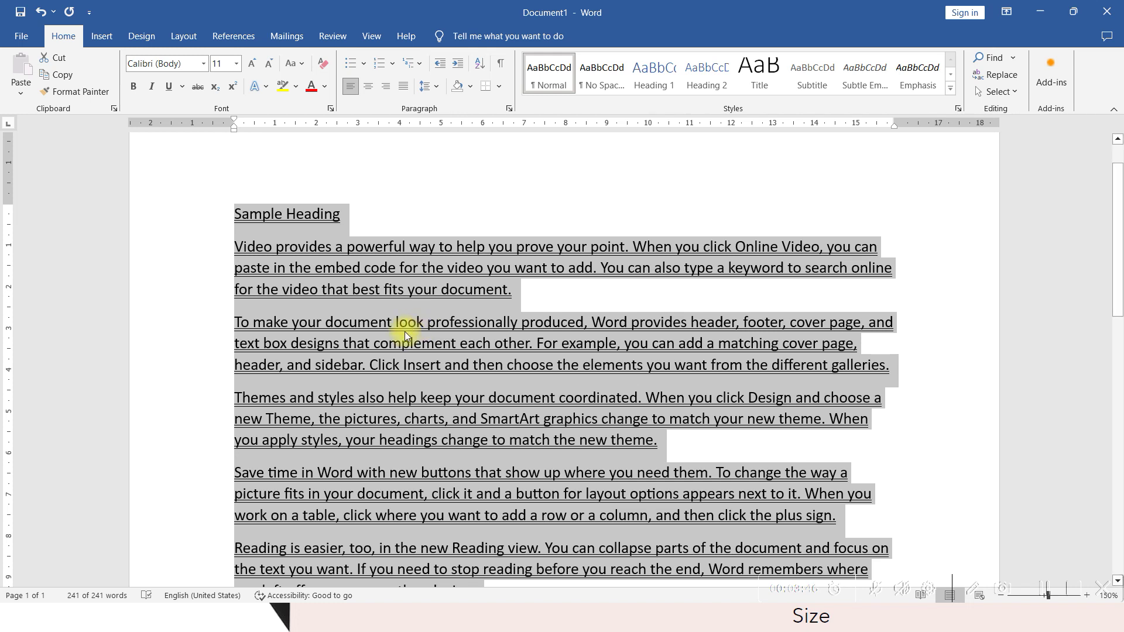
key("ctrl+shift+d")
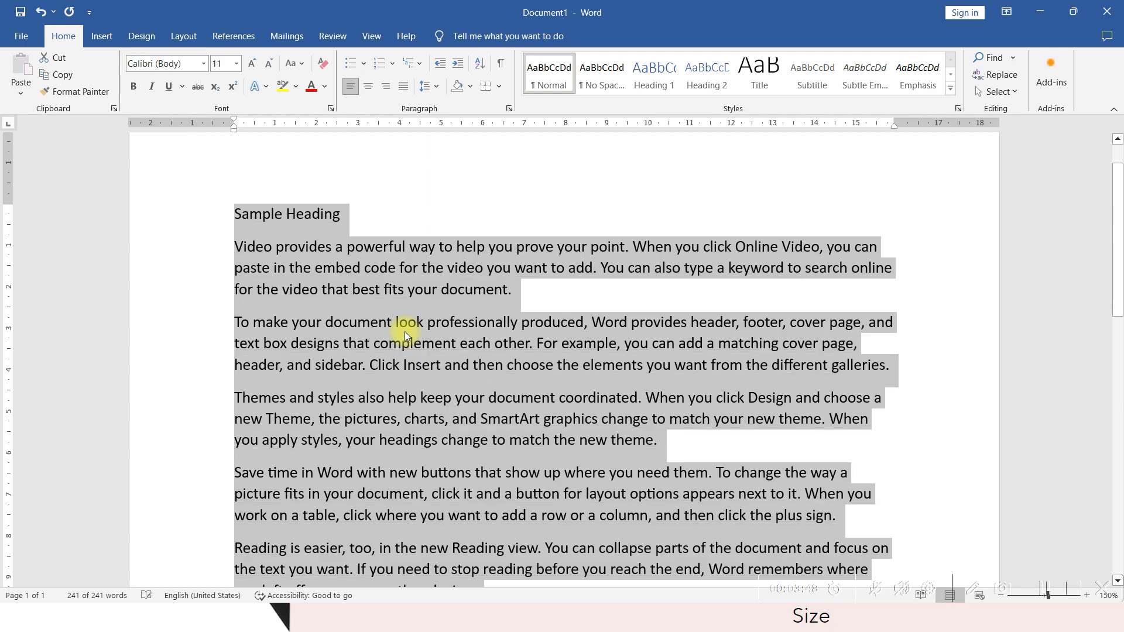
Step: Check the shortcut reference slide, return to Word, and apply small caps to "Sample Heading", removing them again
key("alt+Tab")
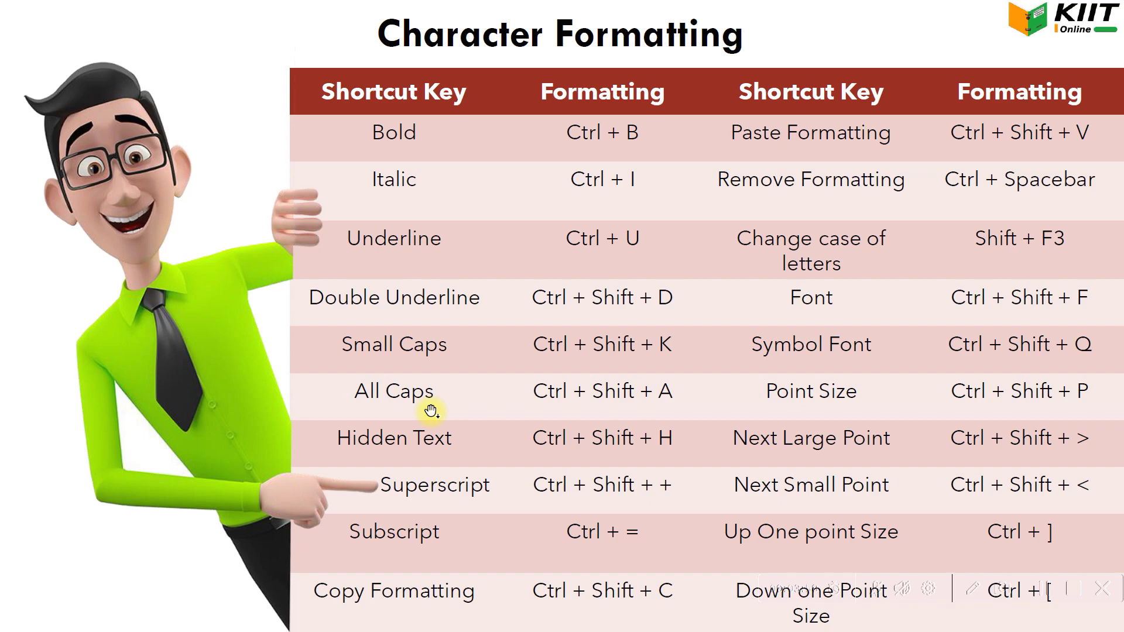
key("alt+Tab")
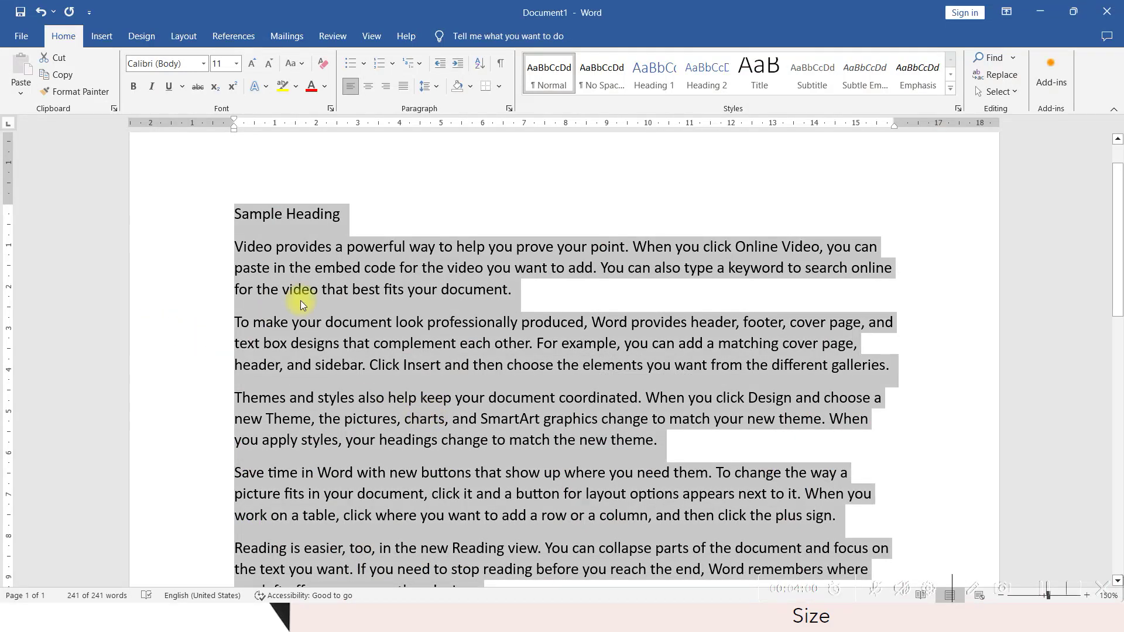
left_click(334, 292)
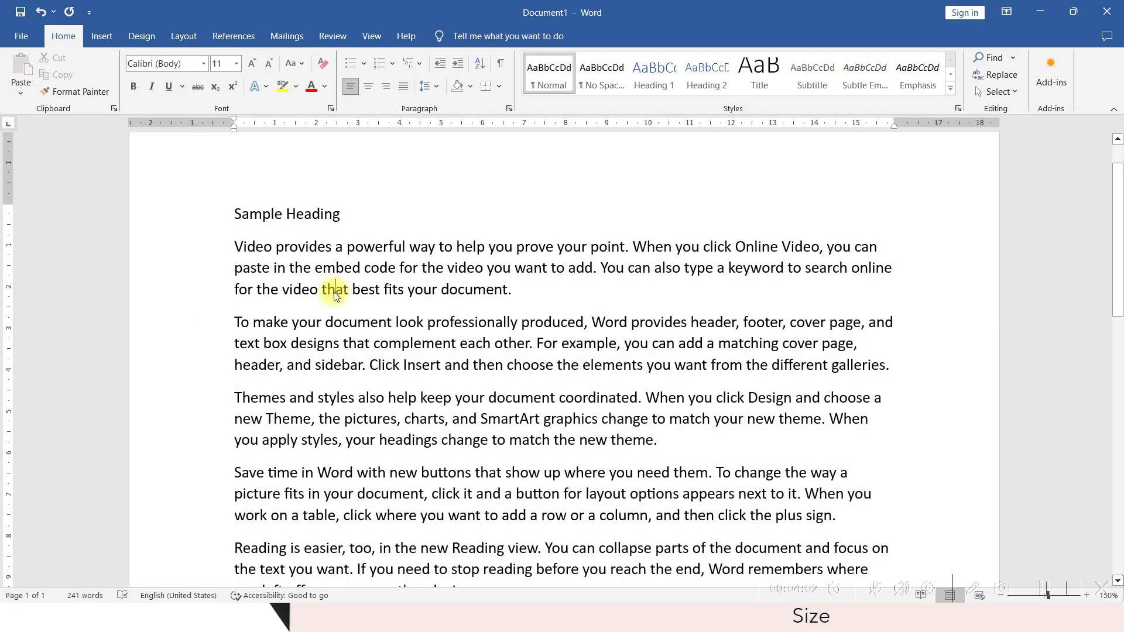
left_click(364, 209)
left_click_drag(325, 206, 250, 213)
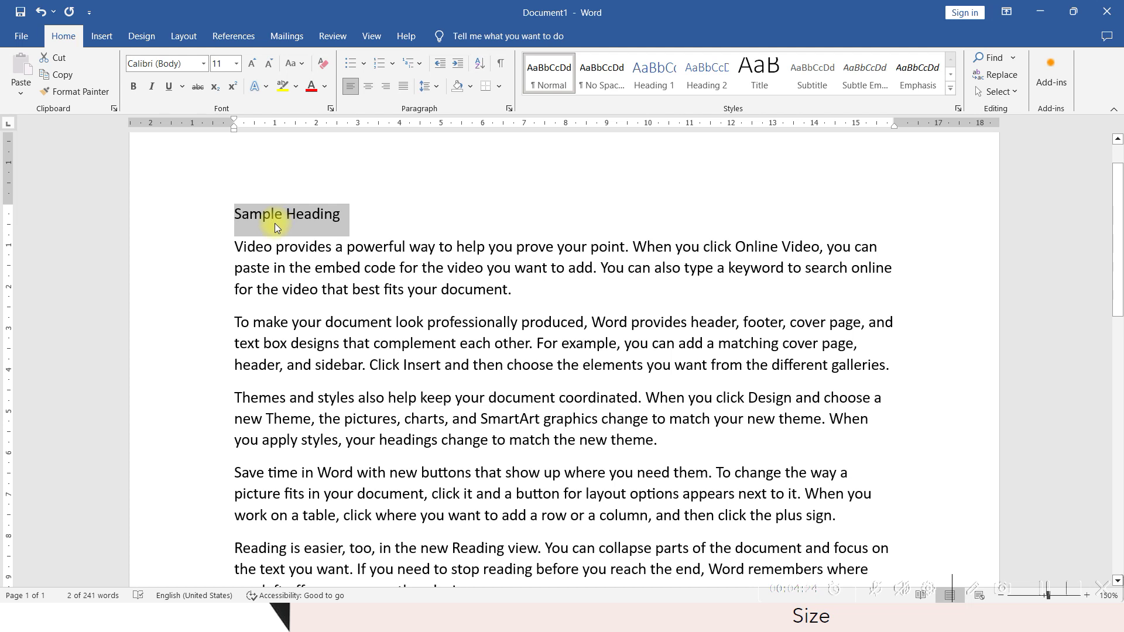
key("ctrl+shift+k")
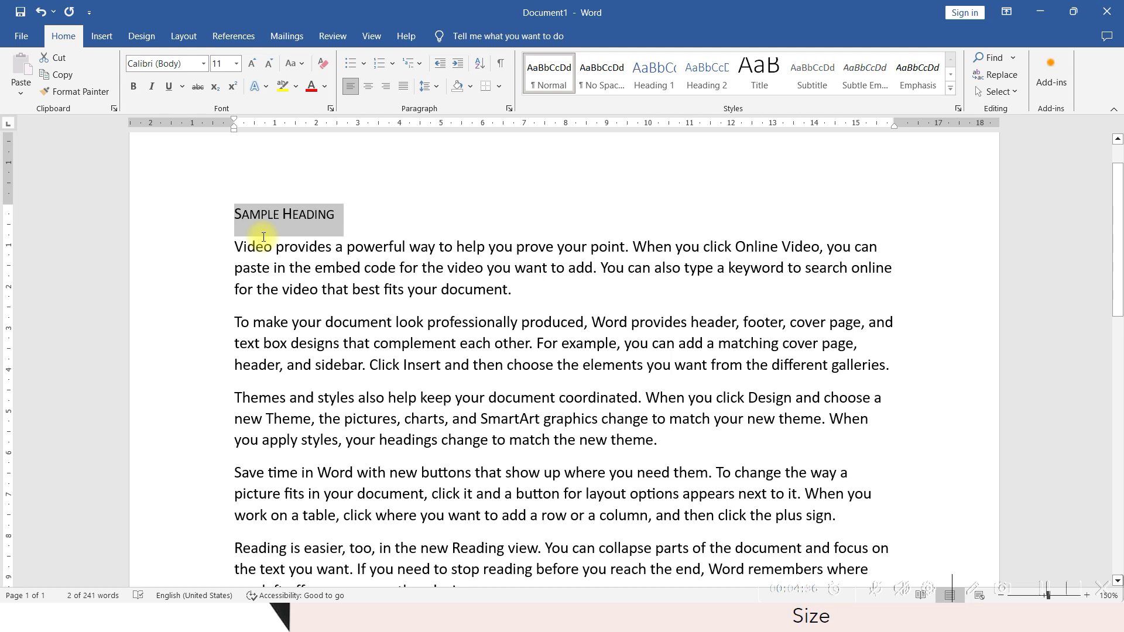
key("ctrl+shift+k")
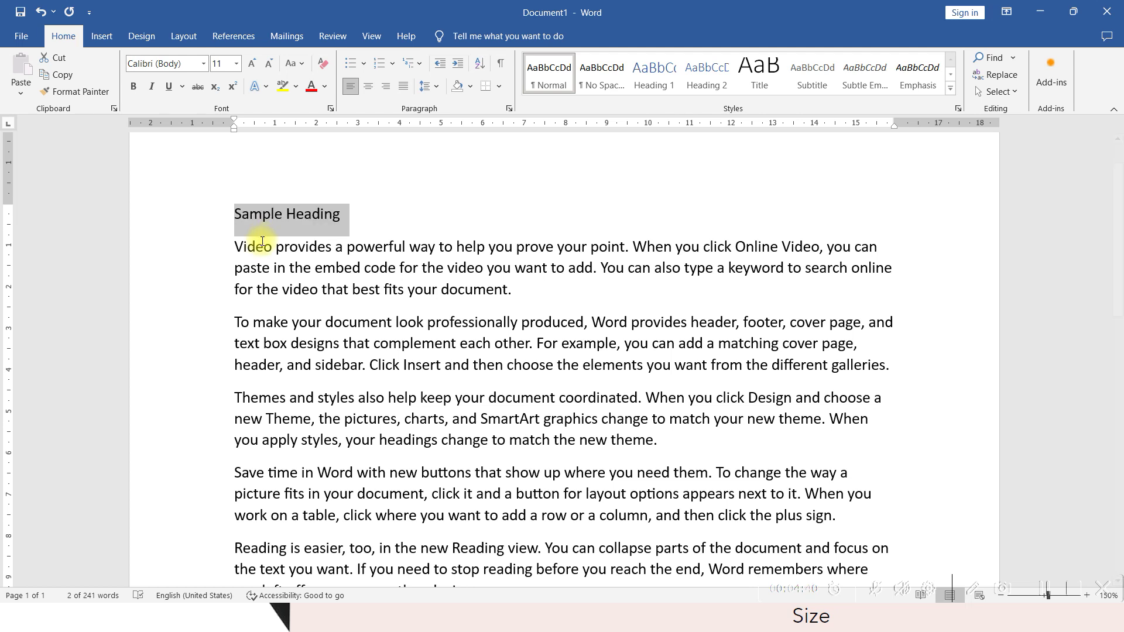
Step: Convert the first body paragraph, beginning "Video provides a powerful way", to all capitals
left_click_drag(208, 248, 202, 291)
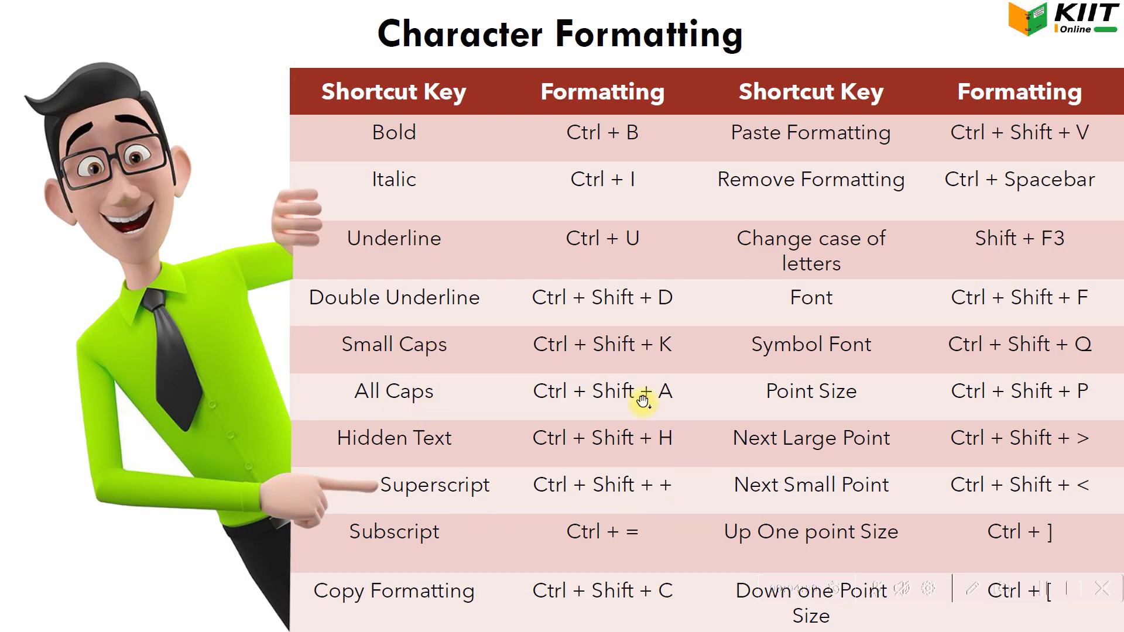
key("alt+Tab")
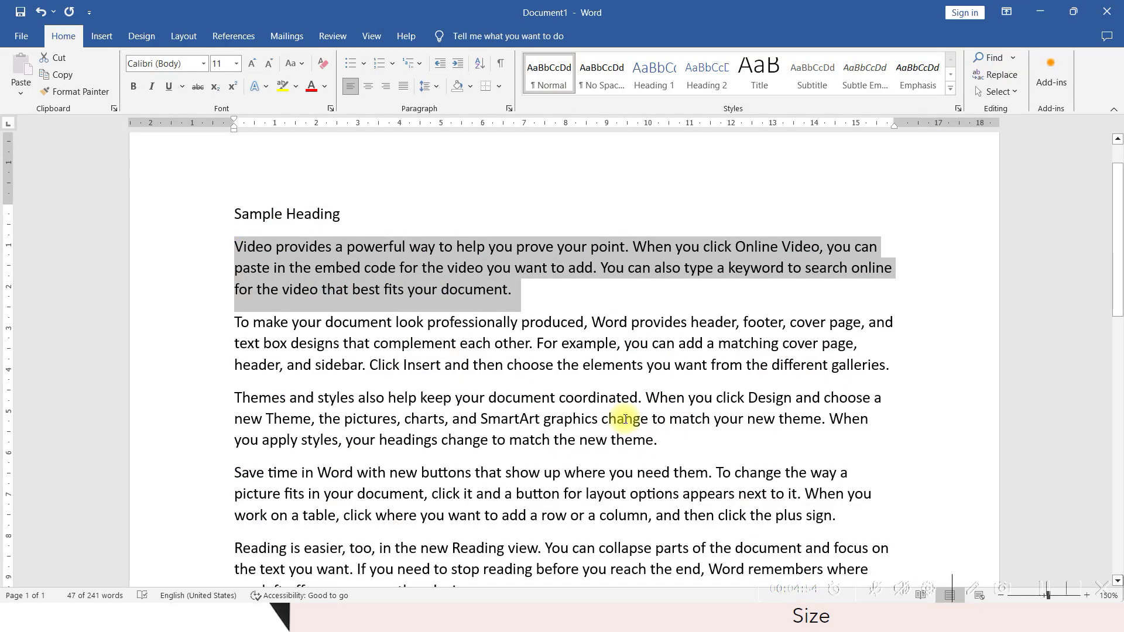
key("shift+F3")
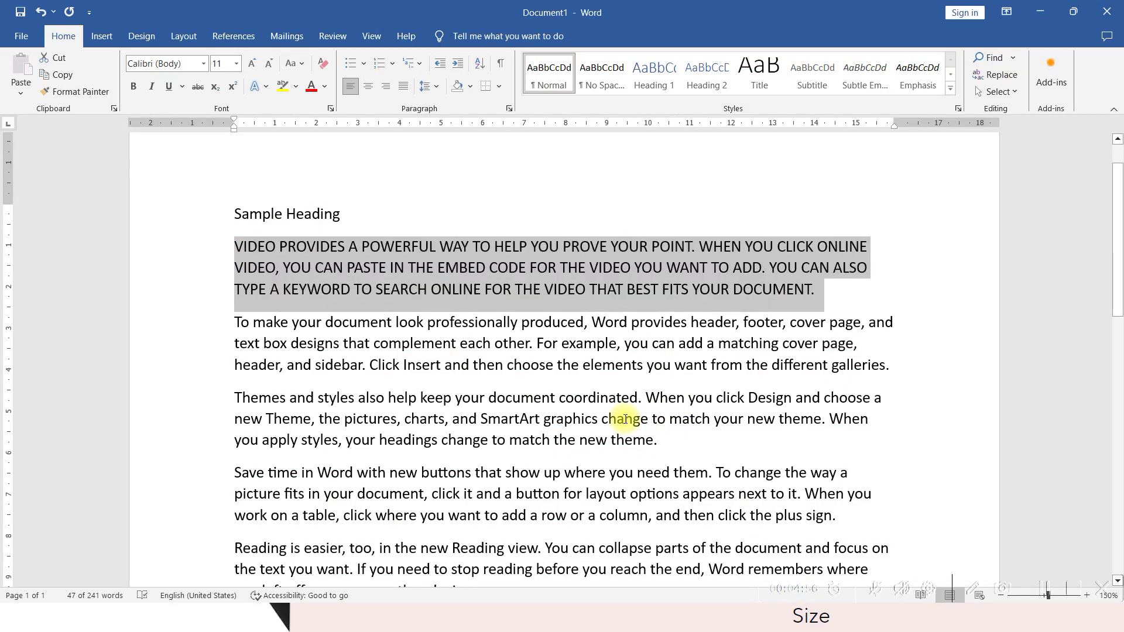
left_click(426, 352)
Step: Undo the all capitals formatting on the first body paragraph
left_click_drag(216, 242, 228, 283)
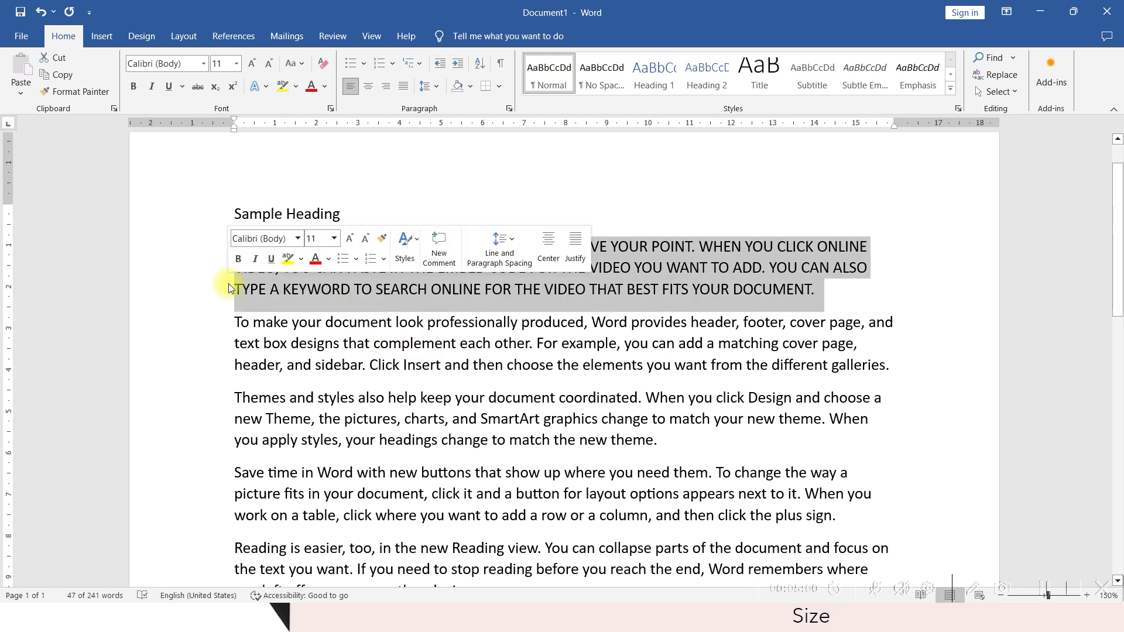
left_click(370, 341)
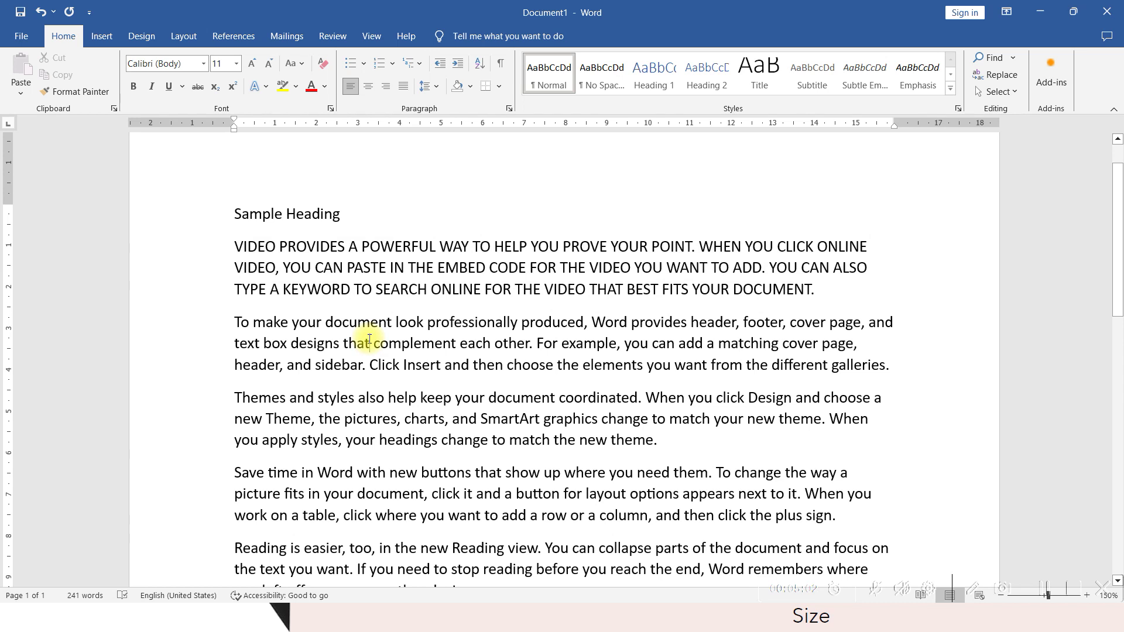
left_click_drag(214, 245, 206, 289)
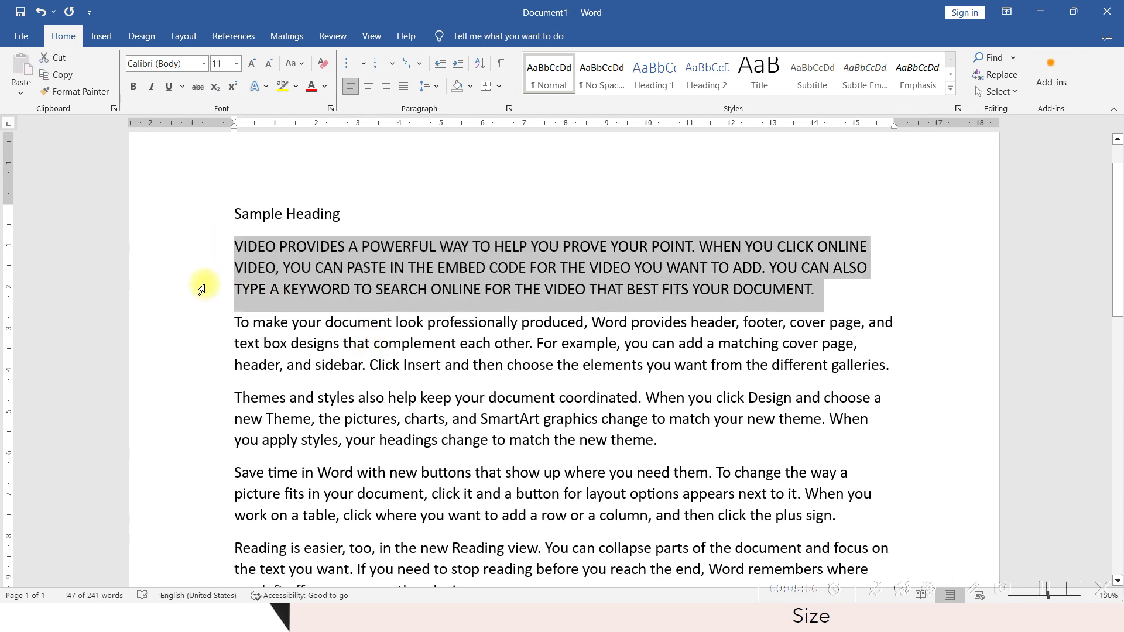
key("ctrl+z")
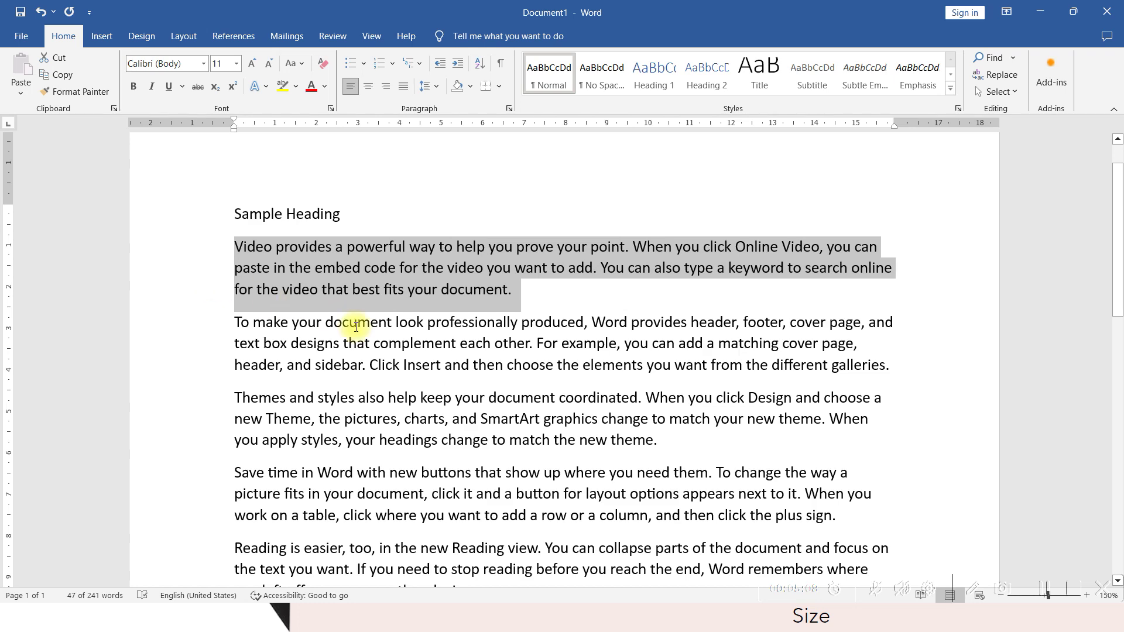
left_click(369, 341)
Step: Check the shortcut reference slide, return to Word, and format "Sample Heading" as hidden text
key("alt+Tab")
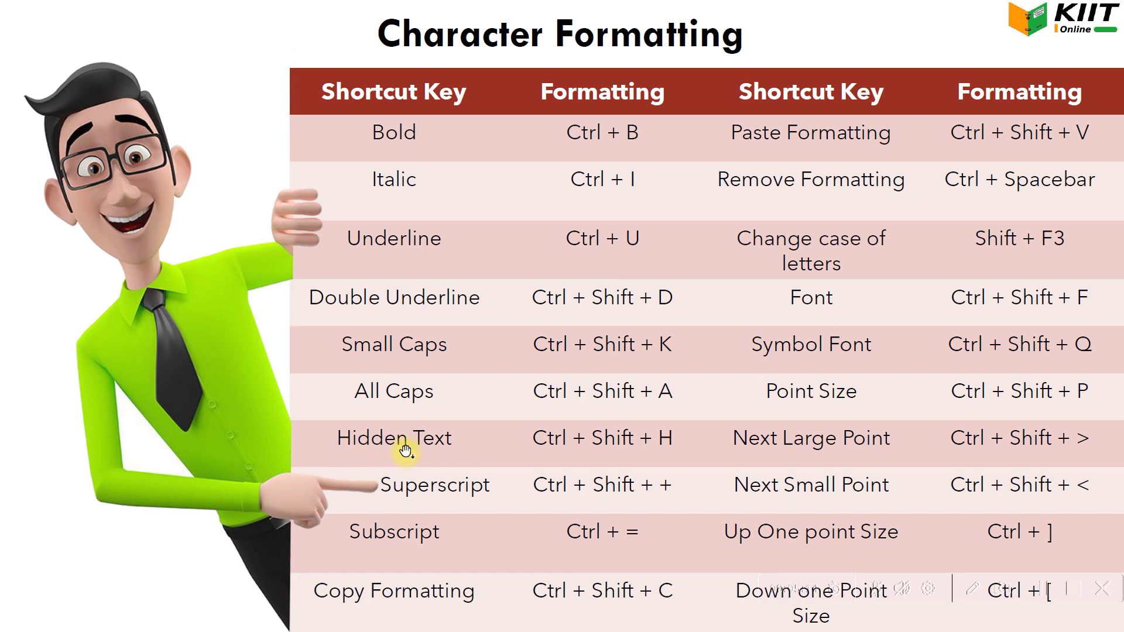
key("alt+Tab")
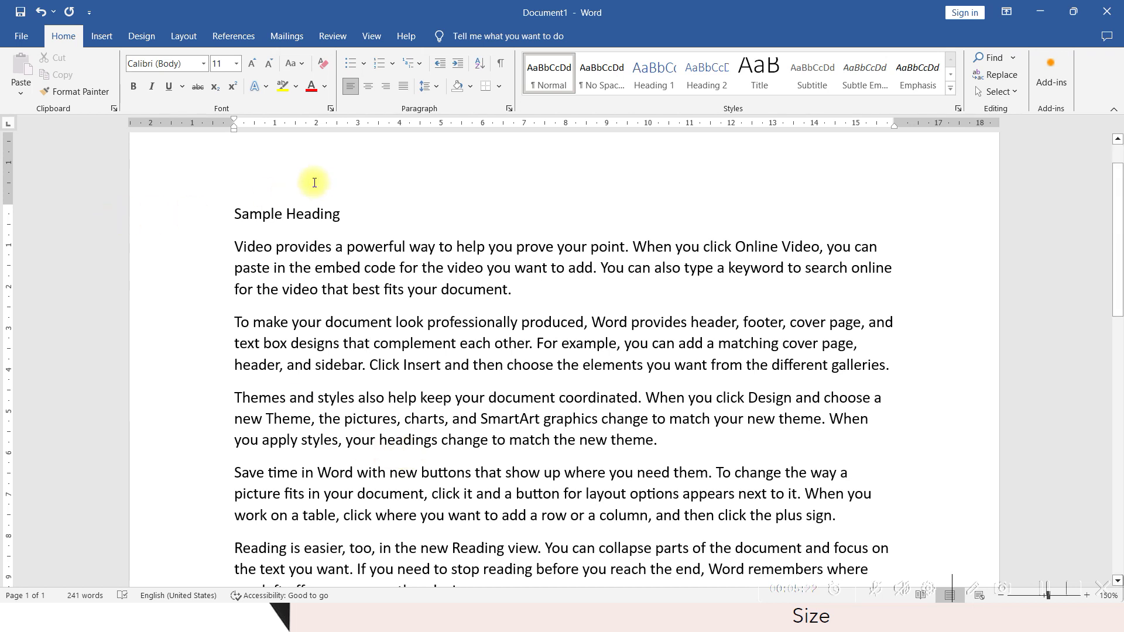
left_click_drag(364, 209, 244, 212)
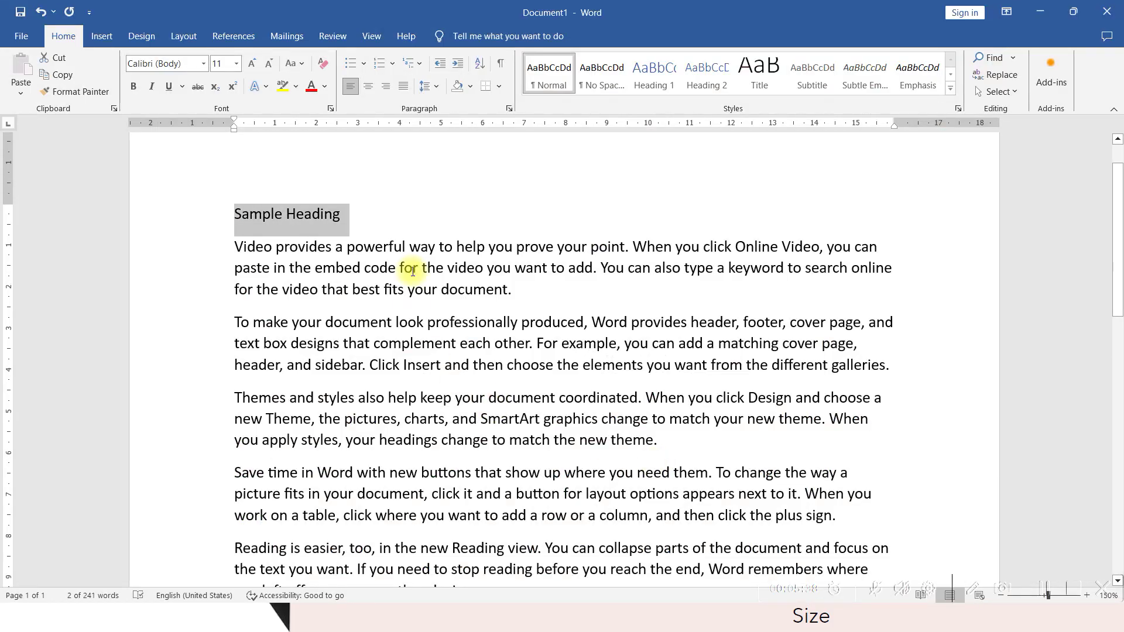
key("Delete")
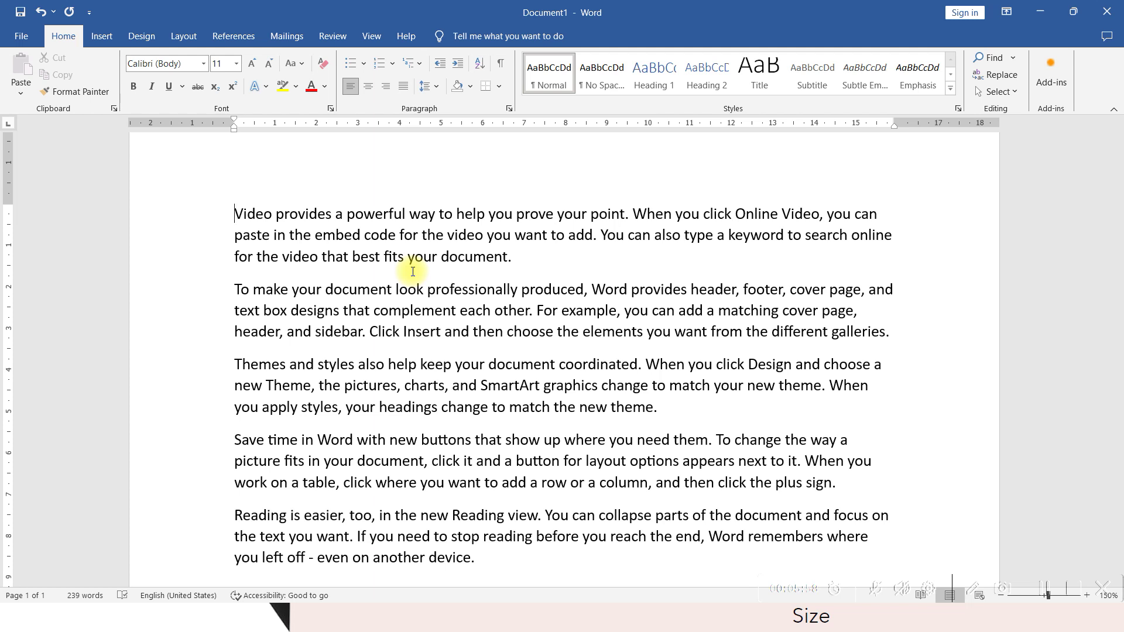
Step: Unhide the heading by clearing the Hidden font effect for the whole document in the Font dialog
key("ctrl+a")
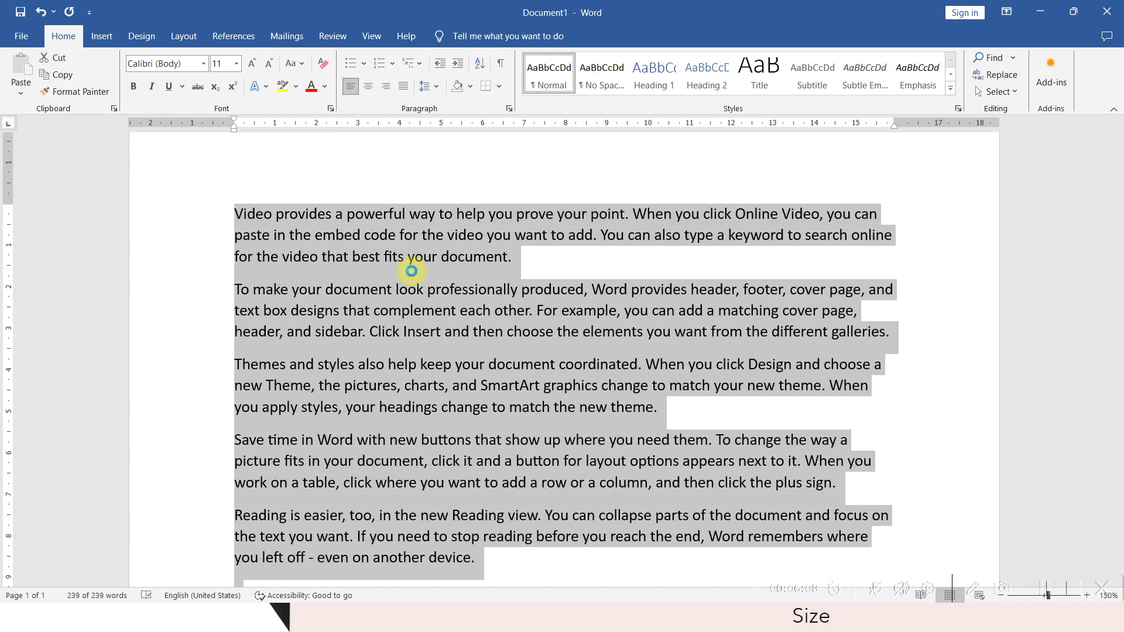
key("ctrl+d")
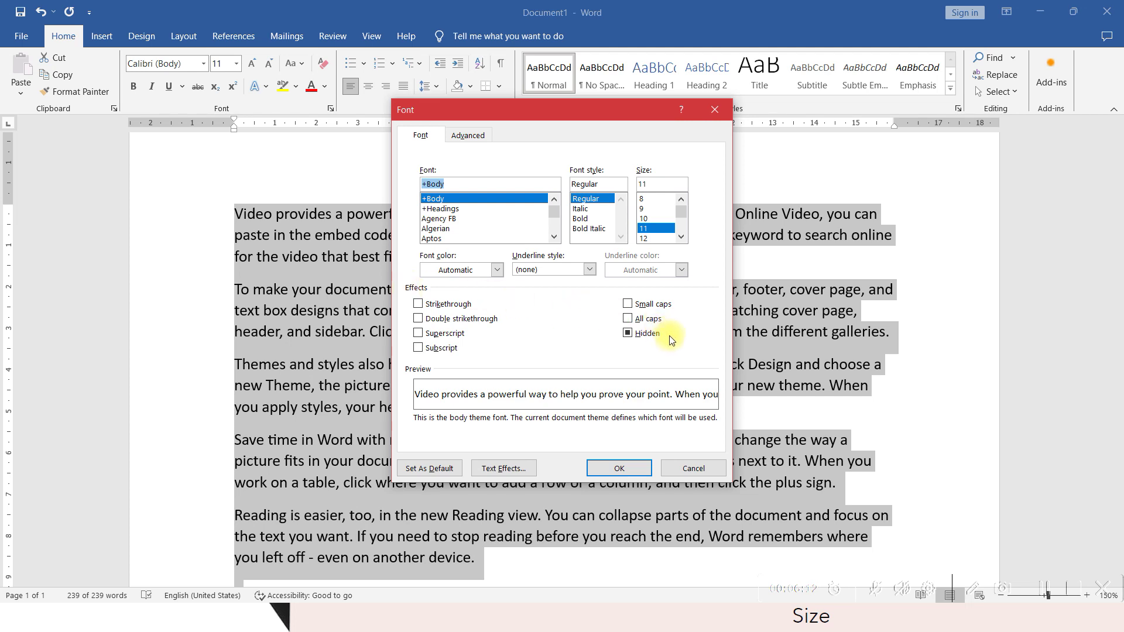
left_click(628, 334)
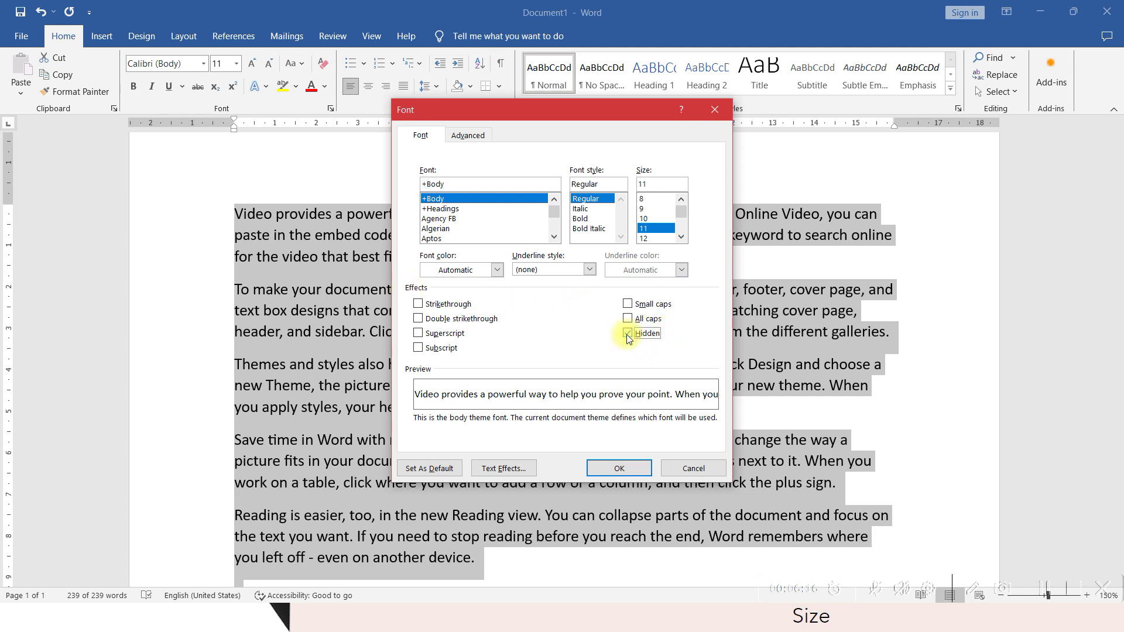
left_click(627, 336)
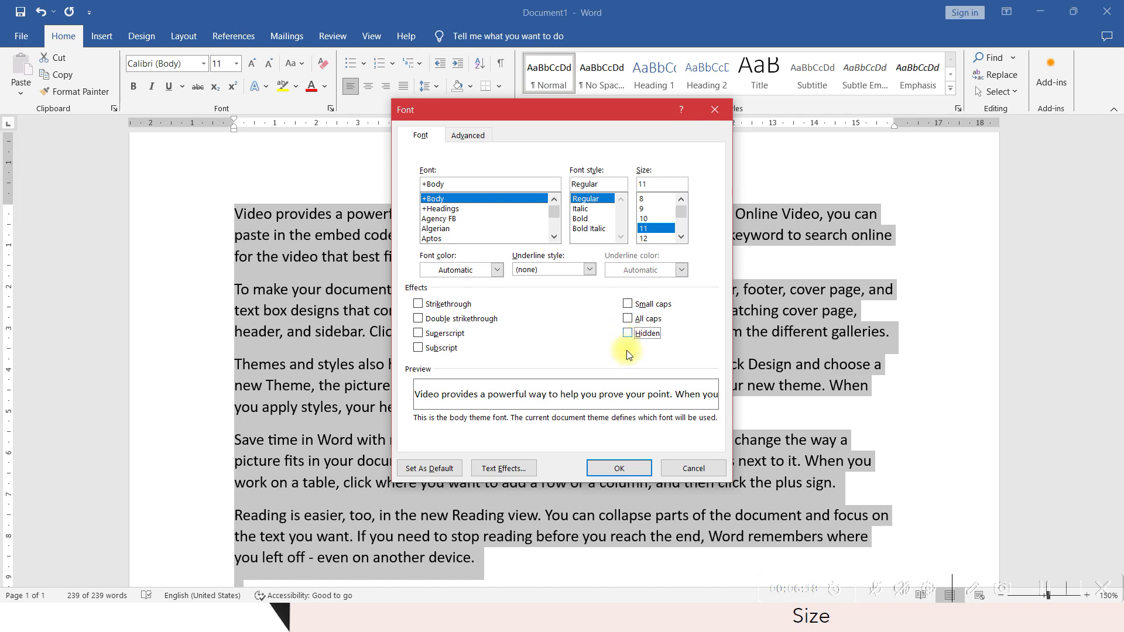
left_click(608, 472)
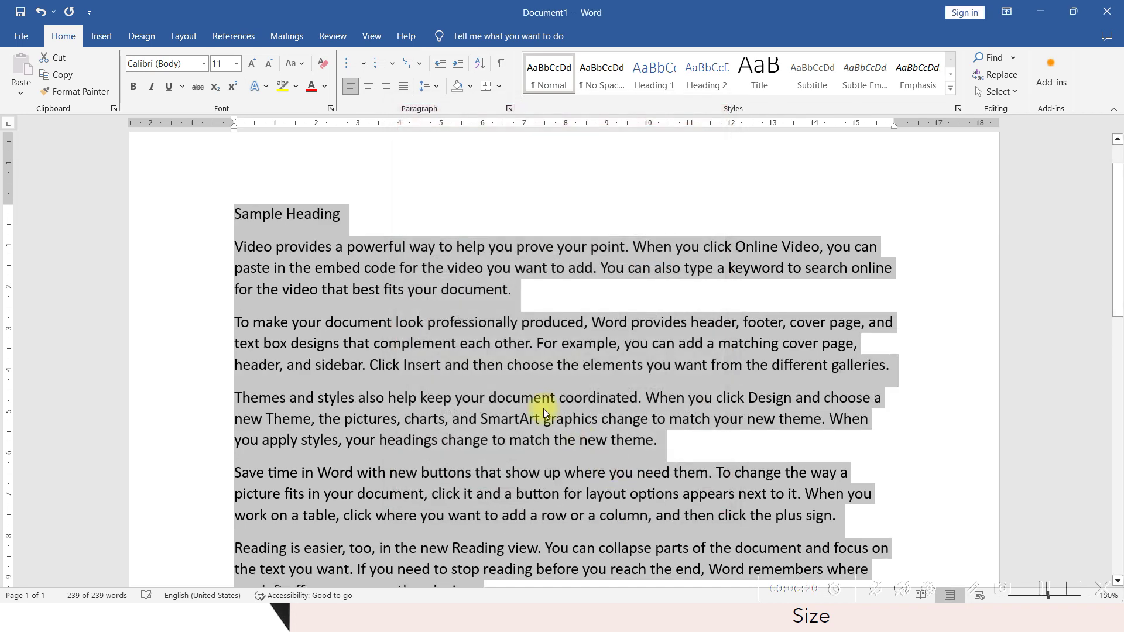
left_click(383, 293)
Step: Review the Hidden effect setting for the whole document in the Font dialog, closing it without changes
left_click_drag(369, 212, 221, 213)
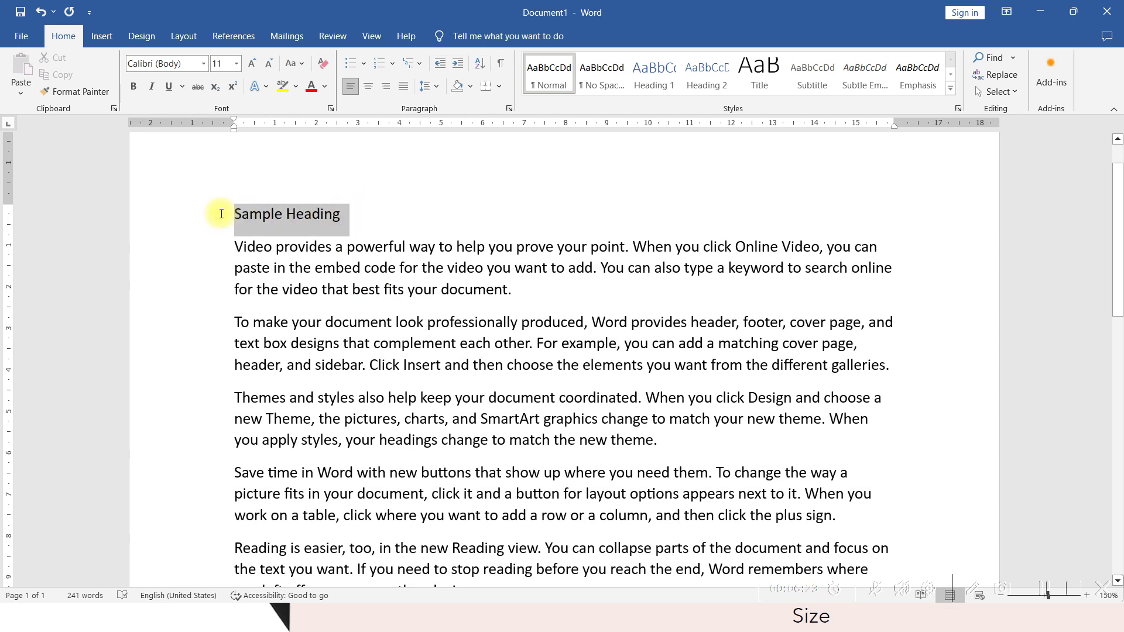
left_click(521, 298)
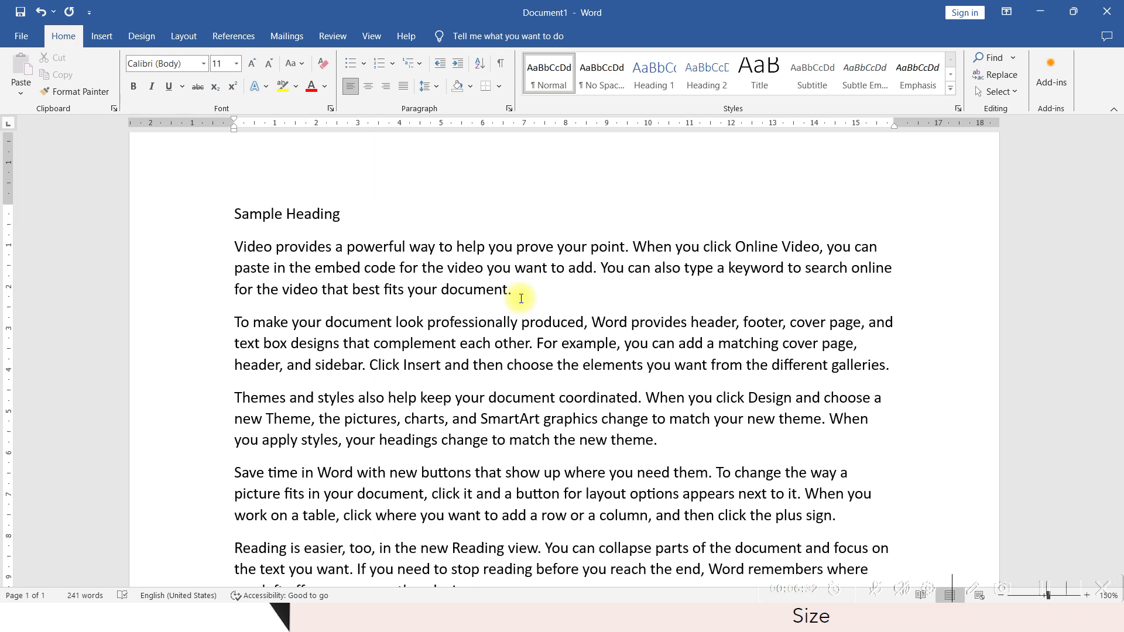
key("ctrl+a")
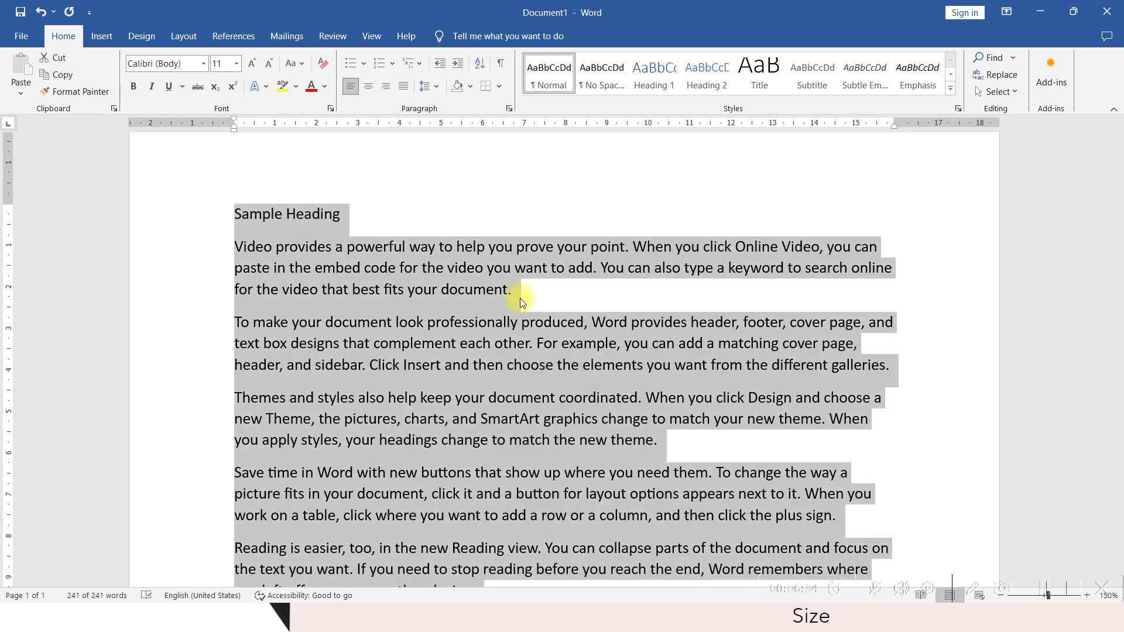
key("ctrl+d")
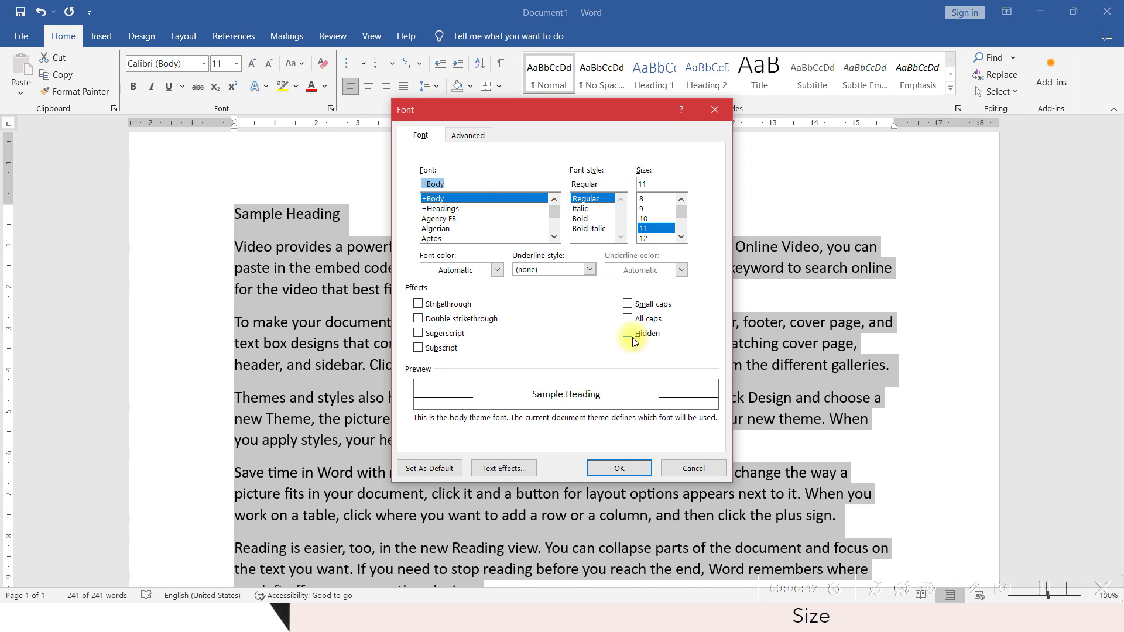
left_click(696, 468)
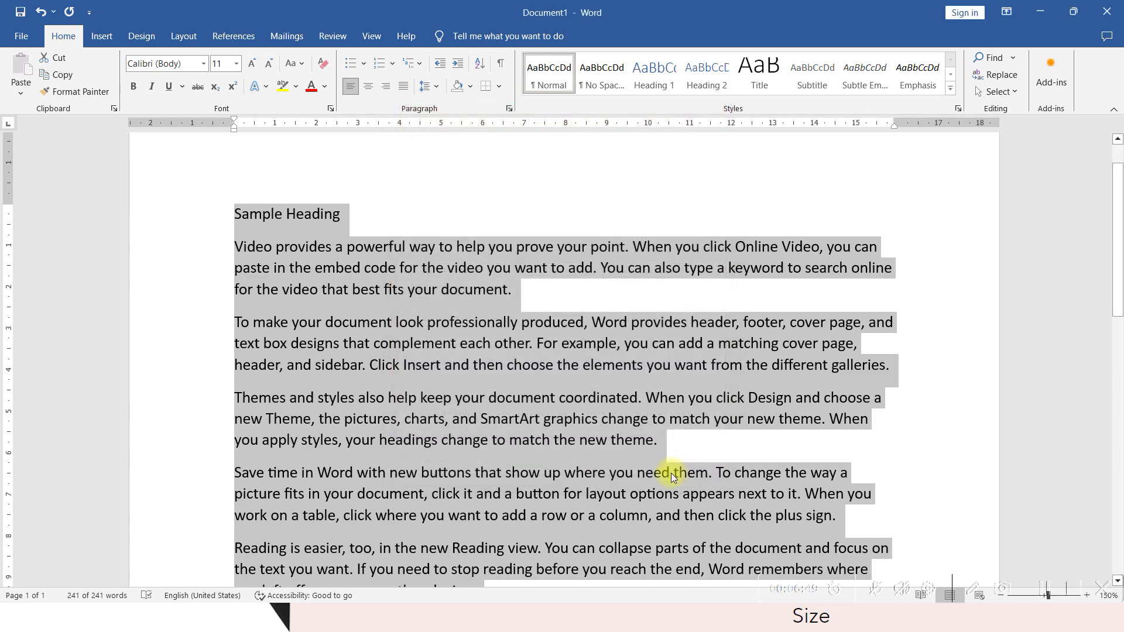
key("alt+Tab")
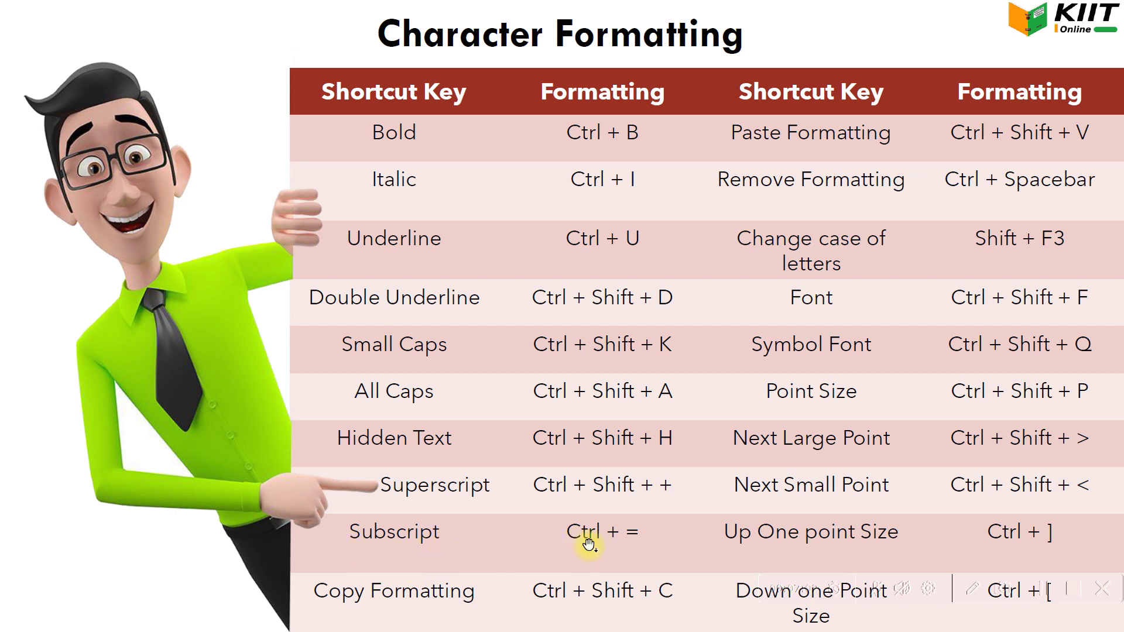
key("alt+Tab")
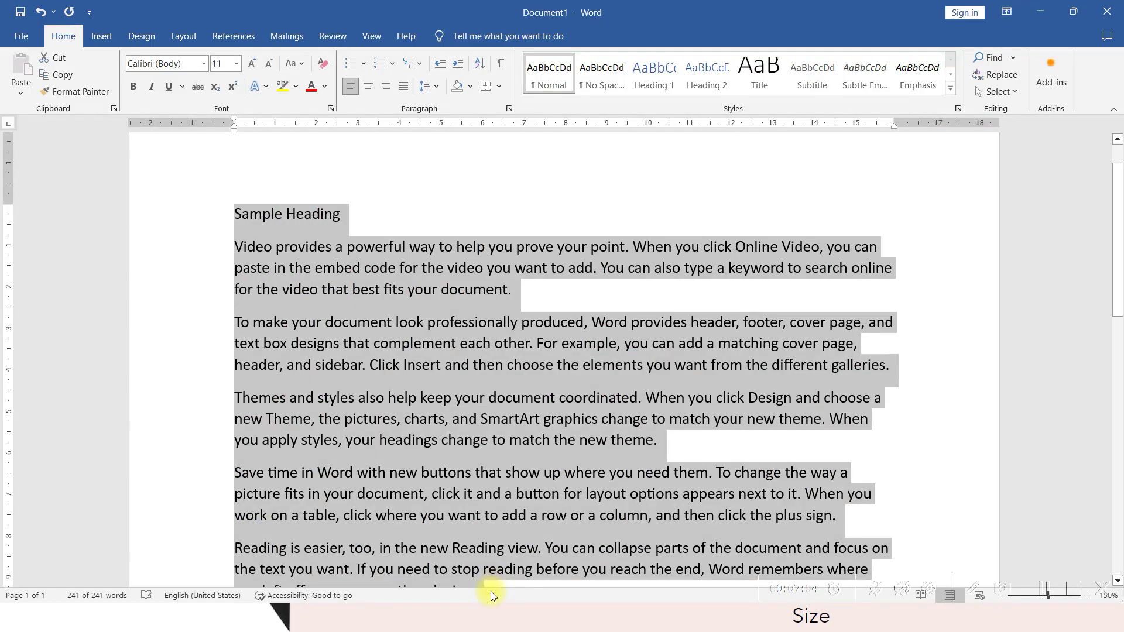
scroll(495, 525, "down", 5)
left_click(436, 483)
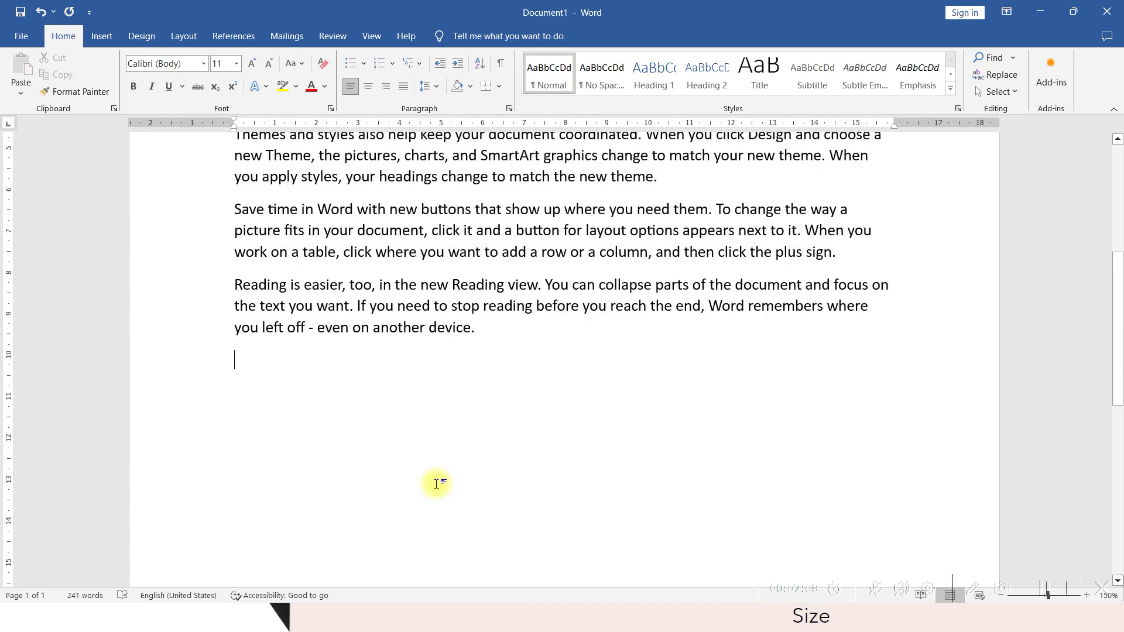
type("(101110110")
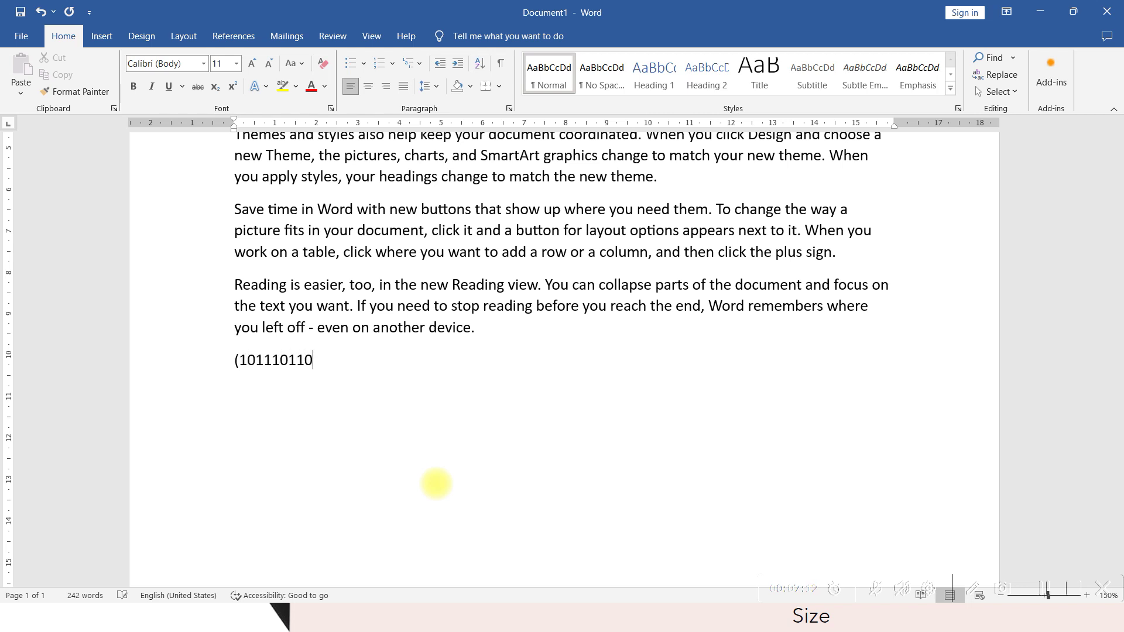
type(")2")
key("BackSpace")
key("ctrl+equal")
key("ctrl+equal")
Step: Enter 10 with a superscript 5 on a new line and "1st 2nd 3rd 56th" with superscript ordinal endings below it
type("105")
key("BackSpace")
key("ctrl+shift+equal")
type("5")
key("ctrl+shift+equal")
type("1st 2nd 3rd 56th")
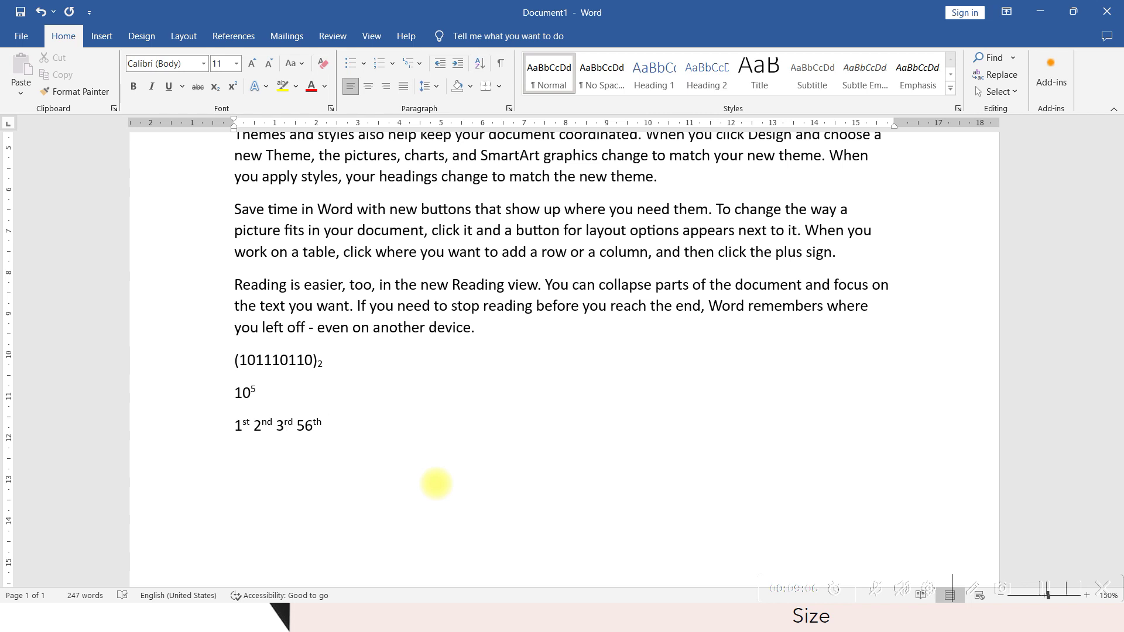
Step: Add a new line below the ordinals with the word "Microsoft" and try the (R) registered mark after it
key("Return")
type("Microsoft")
key("BackSpace")
type("(r")
key("BackSpace")
type("R)")
key("BackSpace")
Step: Check the shortcut reference slide, return to Word, and make "Sample Heading" bold with a double underline
key("alt+Tab")
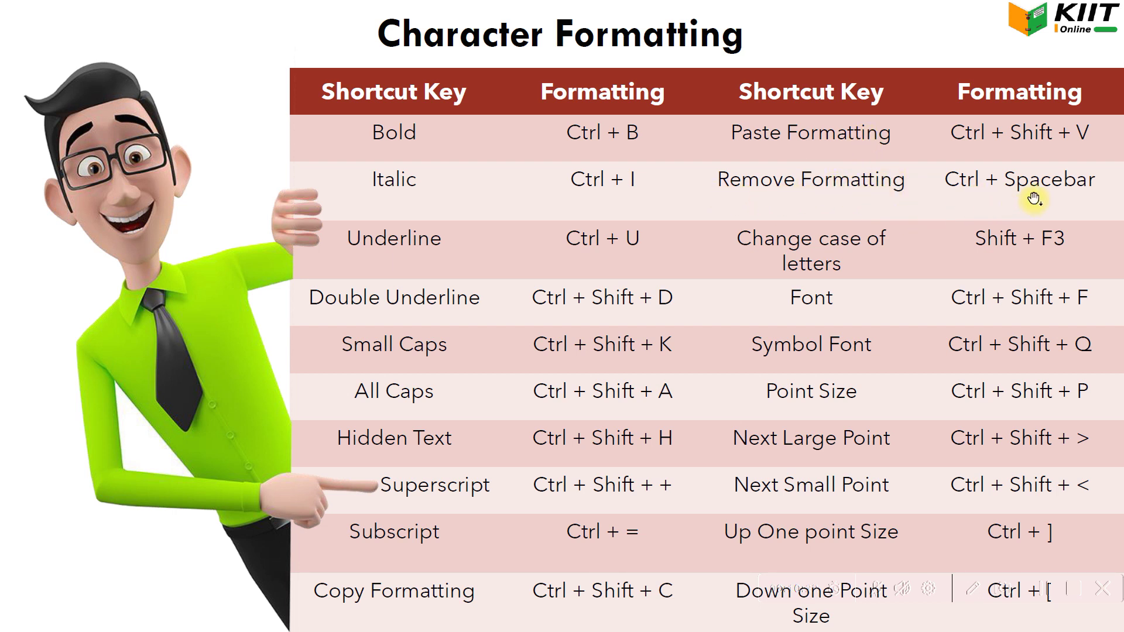
key("alt+Tab")
scroll(585, 258, "up", 6)
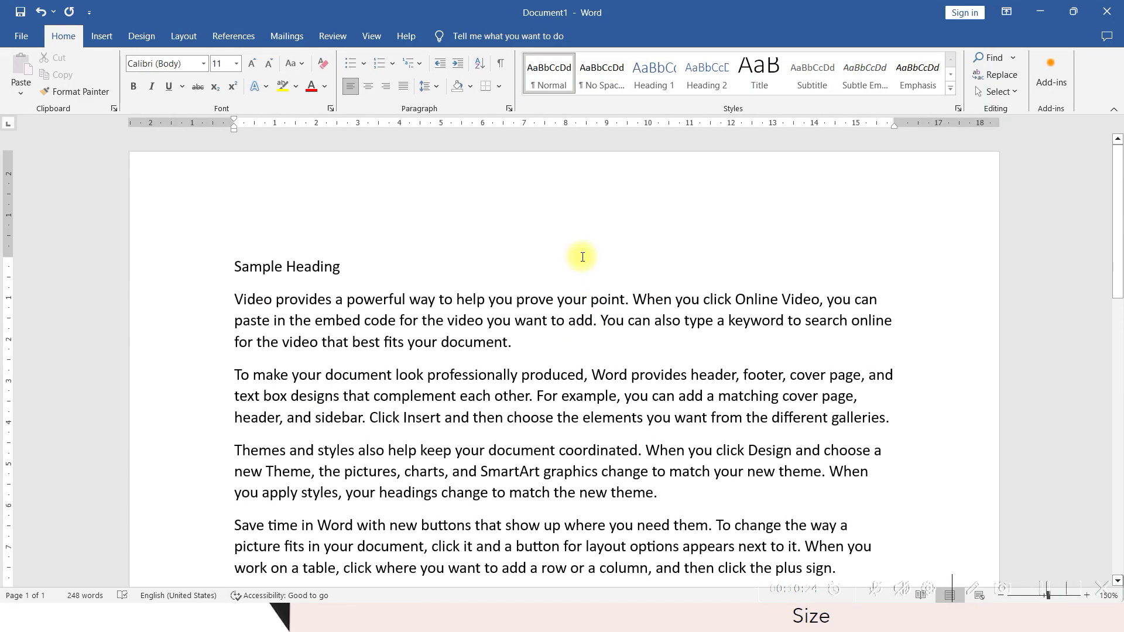
left_click_drag(351, 268, 213, 276)
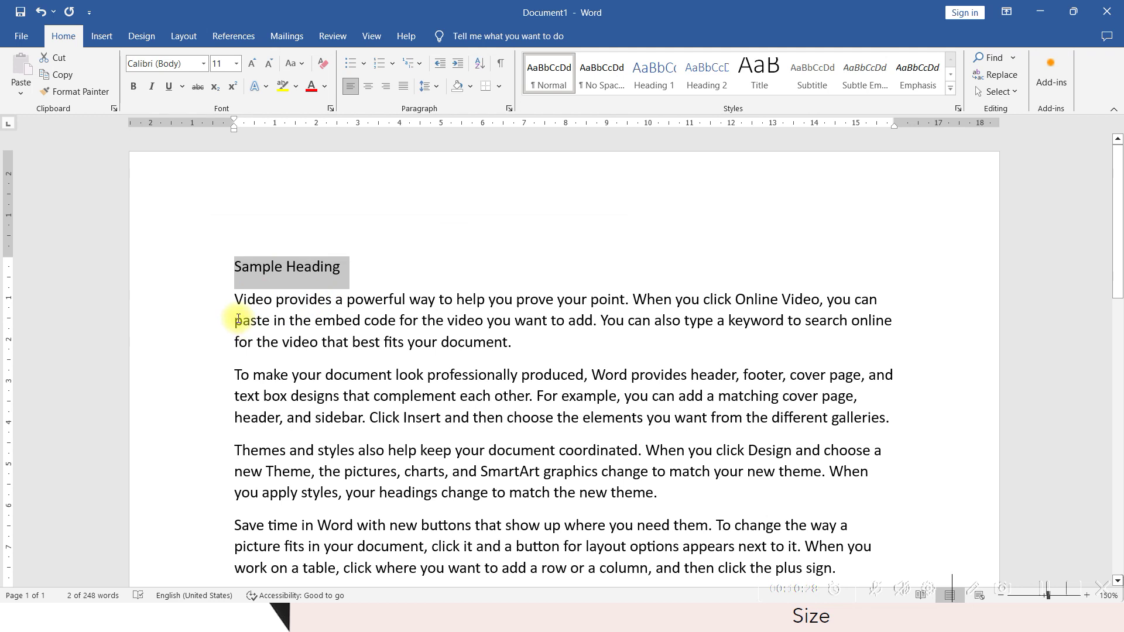
key("ctrl+b")
key("ctrl+u")
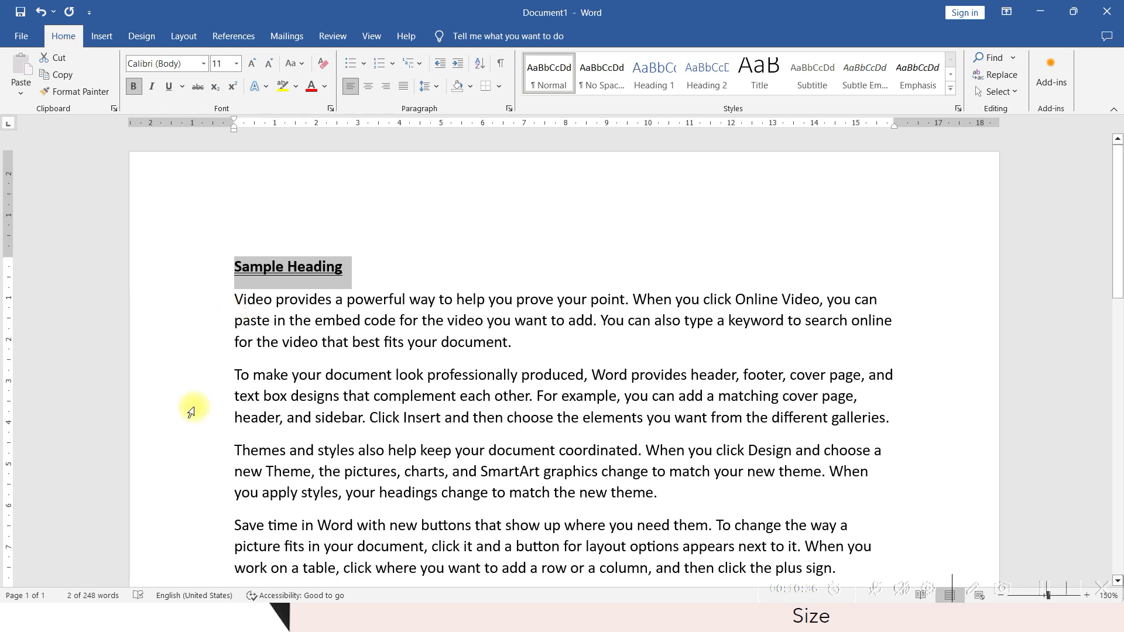
Step: Insert a new line above the paragraph beginning "To make your document" and enter "Sample Heading 2" on it
left_click(235, 375)
key("Return")
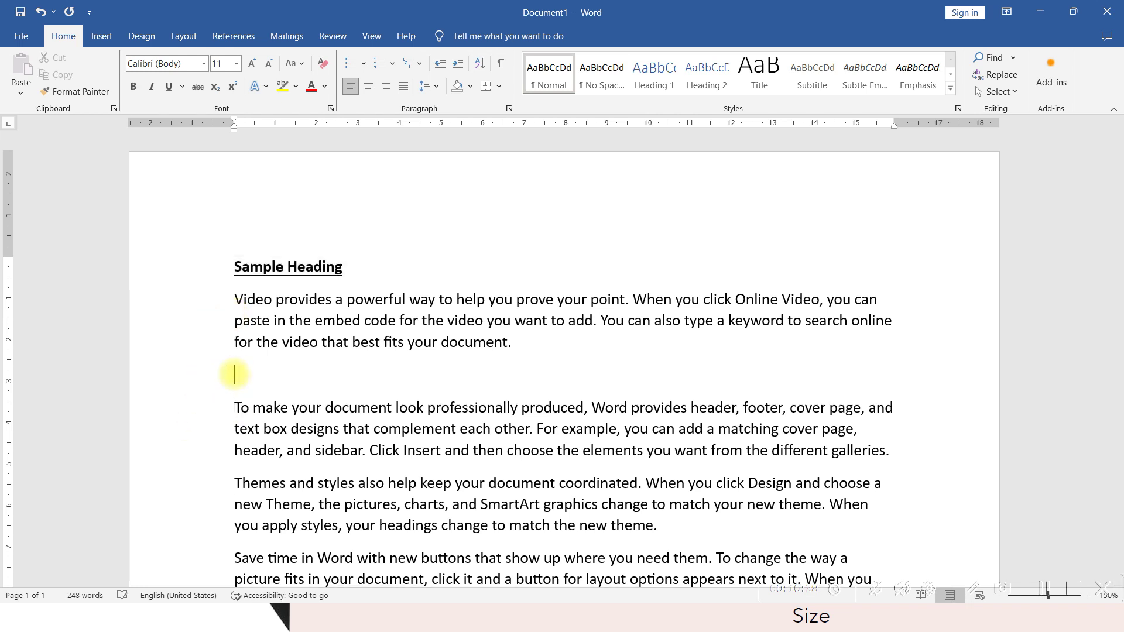
type("Sampel")
key("BackSpace")
key("BackSpace")
type("le Heading ")
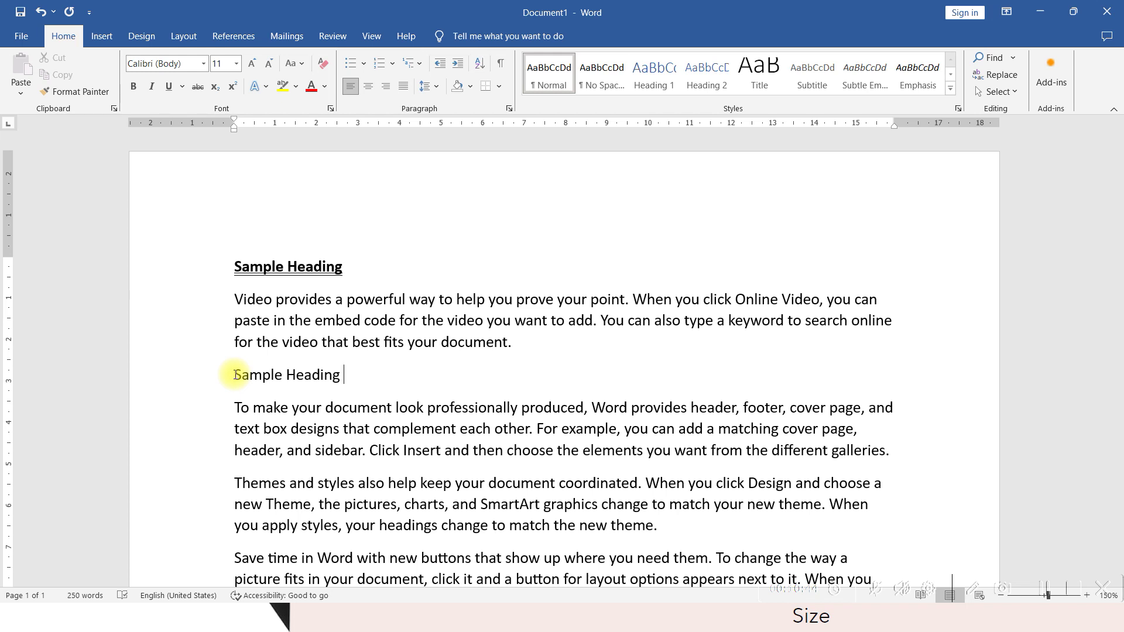
type("2")
Step: Give "Sample Heading 2" the same bold, double-underlined formatting as "Sample Heading"
left_click_drag(359, 261, 226, 269)
left_click_drag(370, 375, 186, 386)
left_click(399, 424)
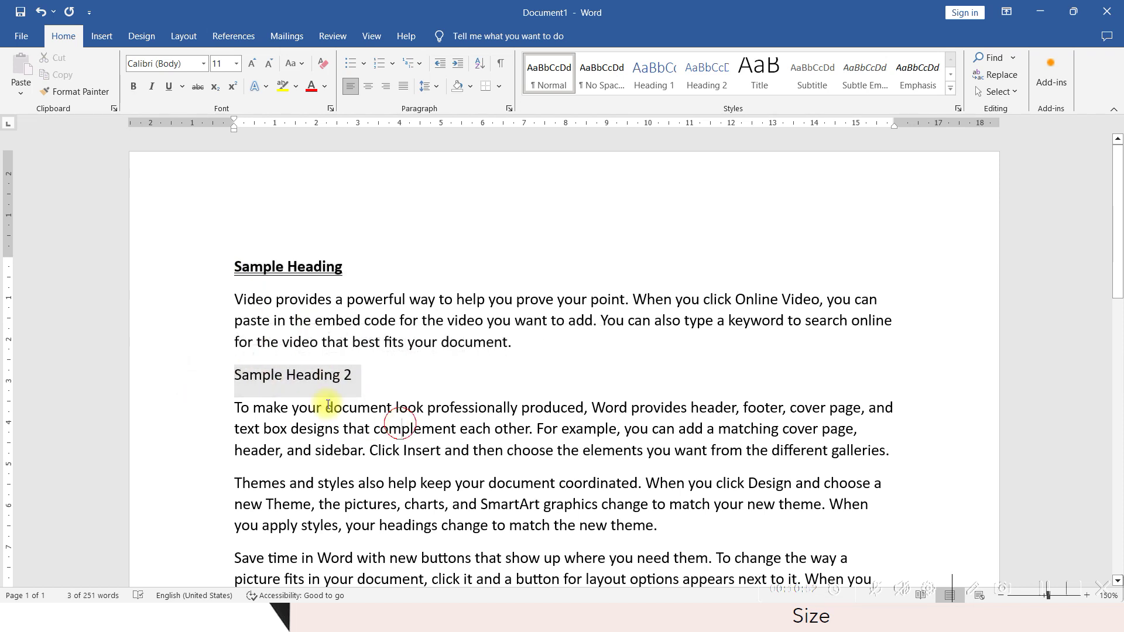
left_click_drag(384, 263, 249, 269)
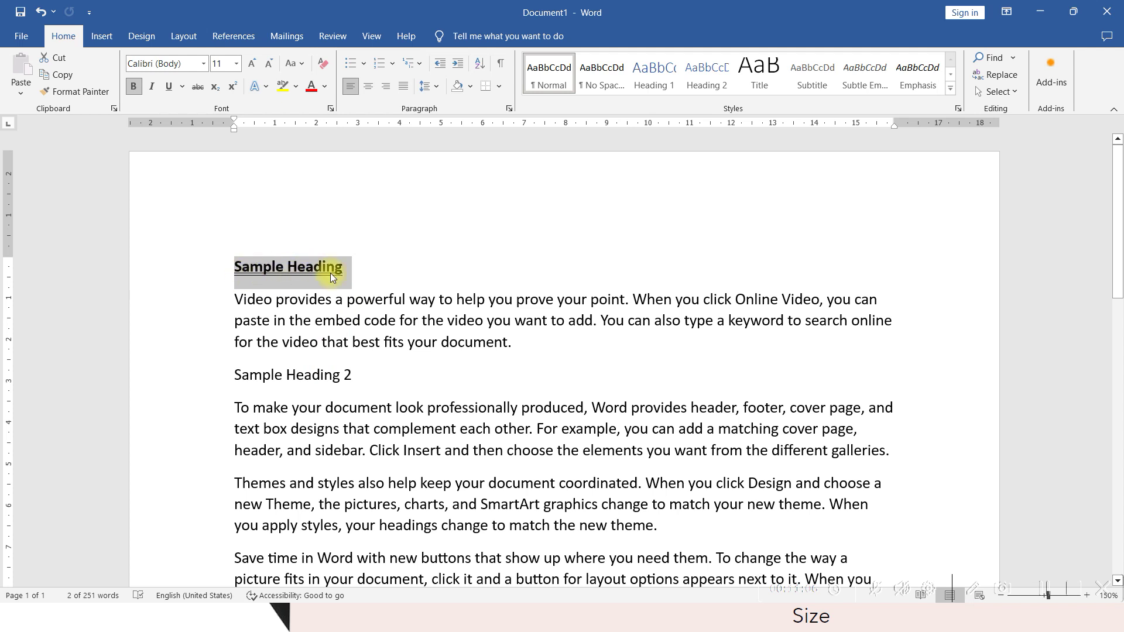
left_click_drag(403, 376, 212, 378)
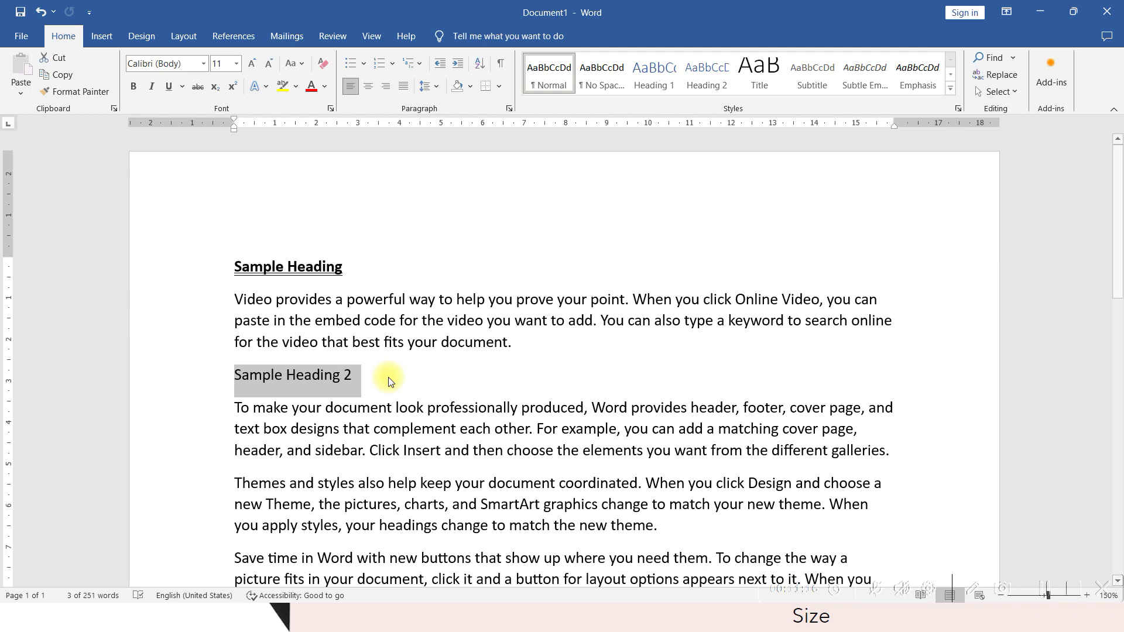
key("ctrl+b")
key("ctrl+u")
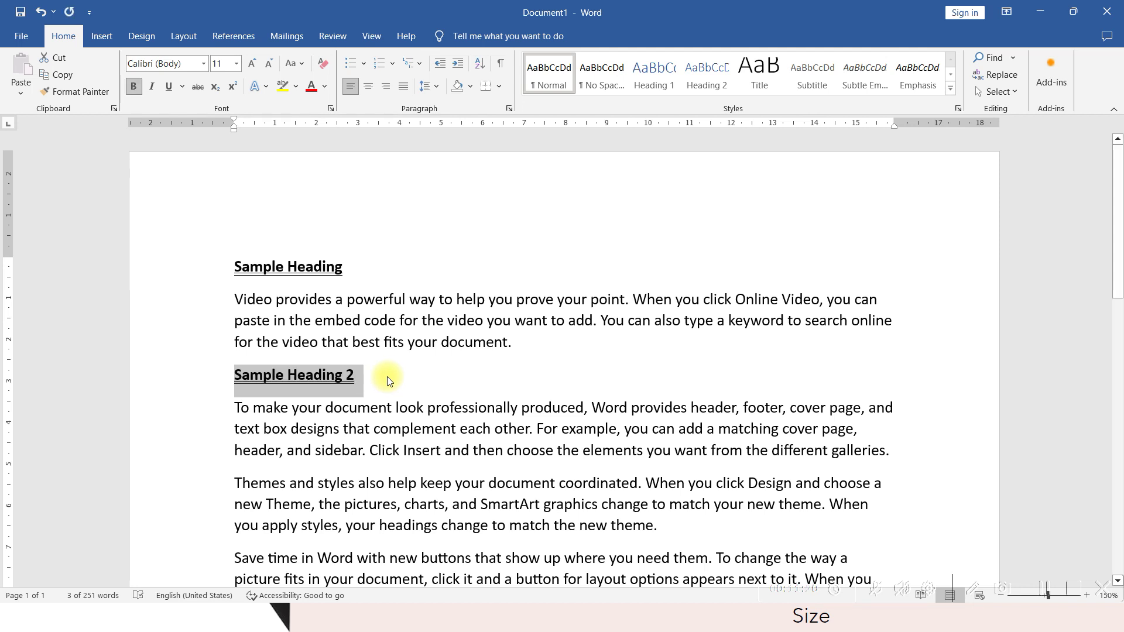
left_click(388, 377)
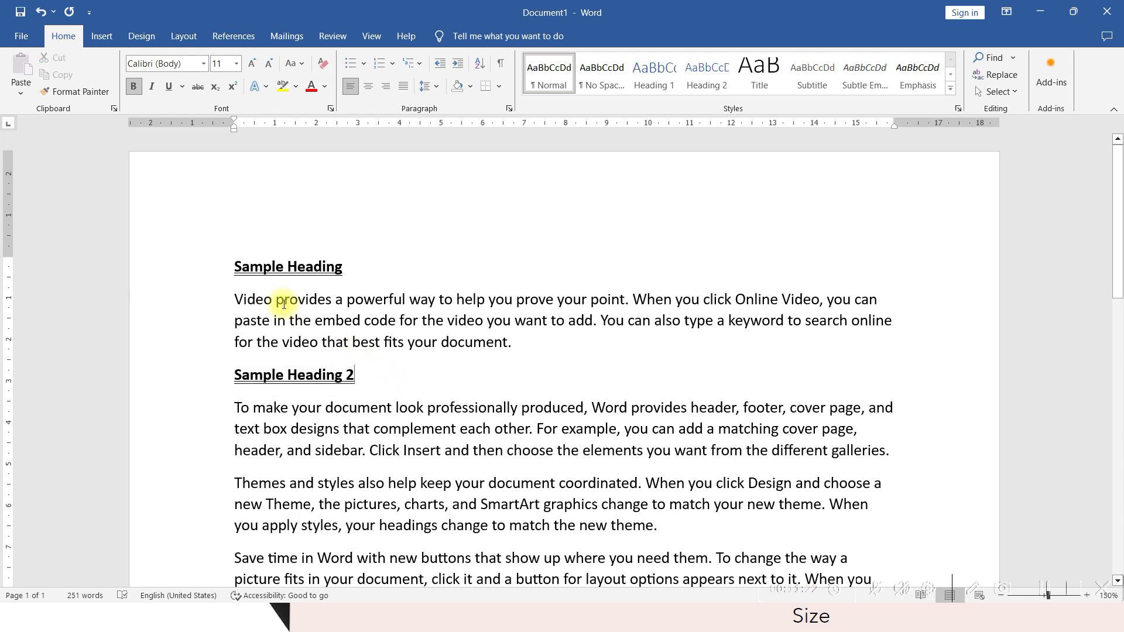
Step: Remove all character formatting from the "Sample Heading 2" line
left_click_drag(359, 266, 206, 294)
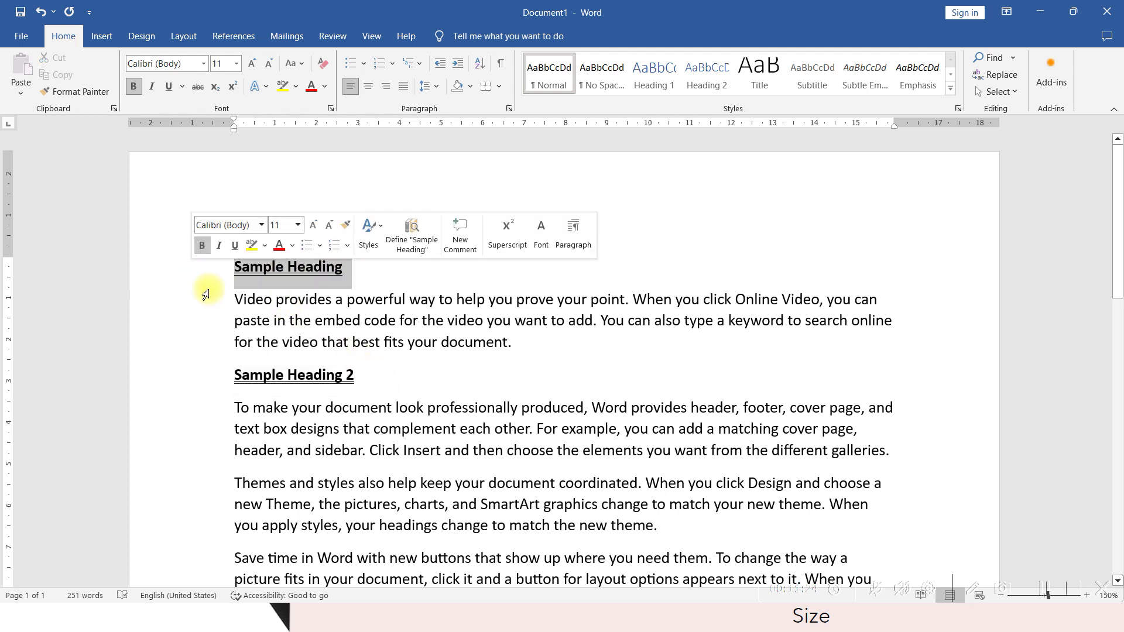
left_click_drag(381, 376, 209, 385)
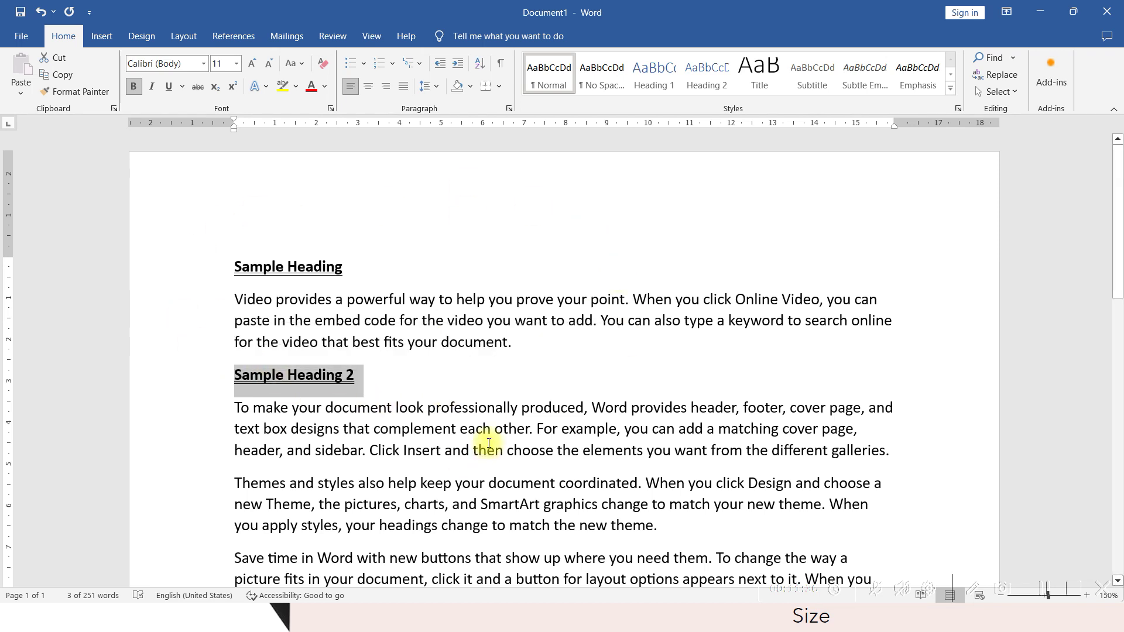
key("ctrl+space")
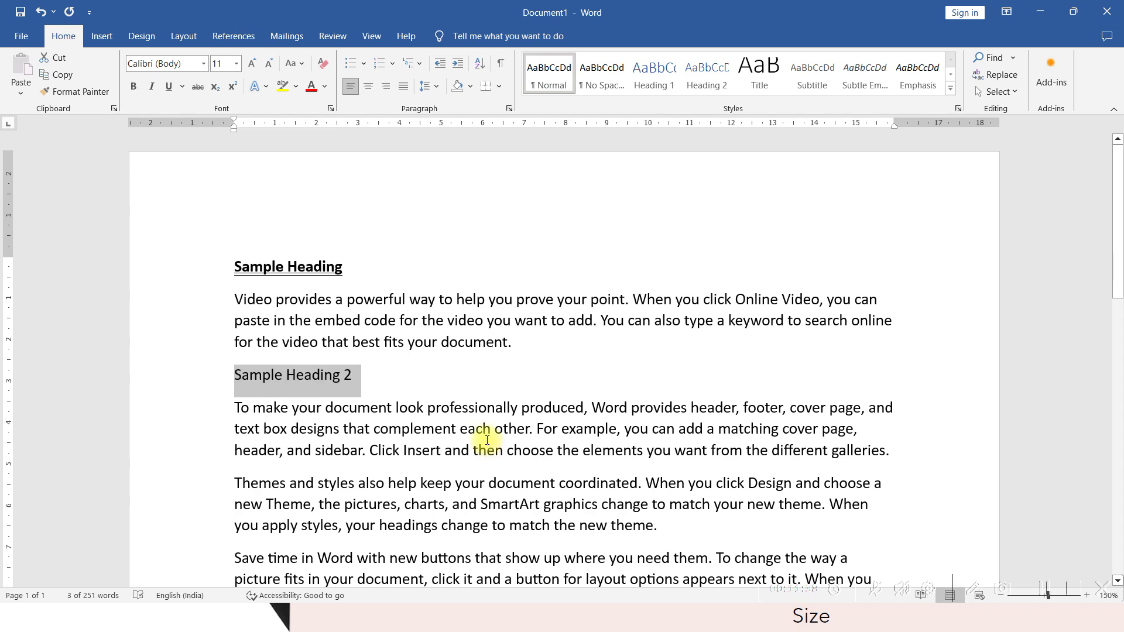
left_click(432, 395)
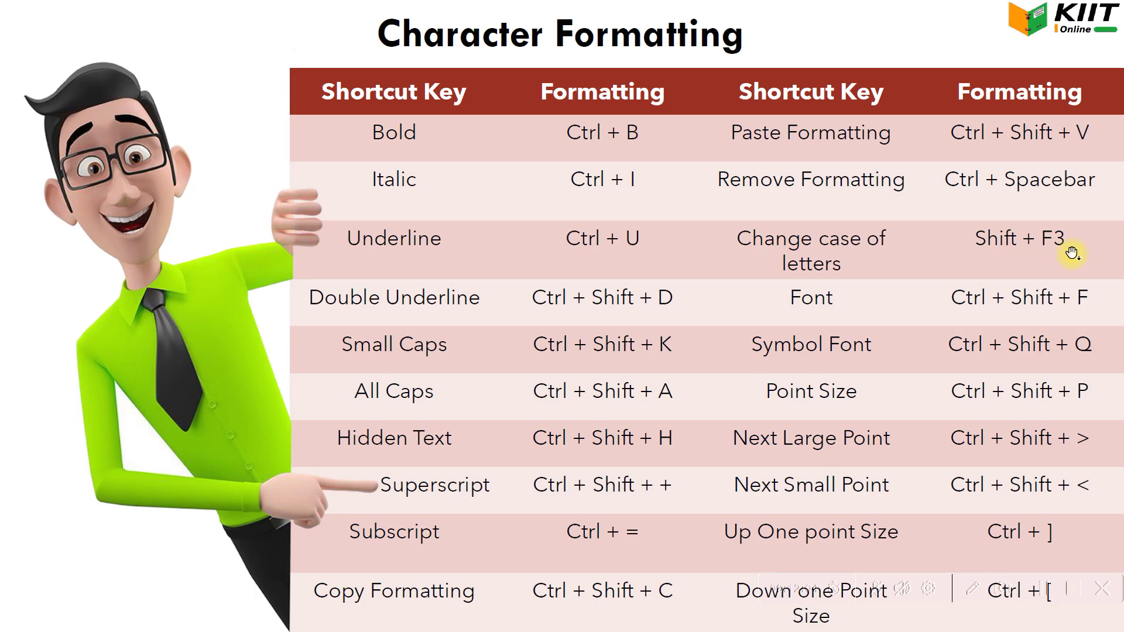
Step: Return to Word and cycle the letter case of the two paragraphs below "Sample Heading 2" through uppercase and lowercase, ending in sentence case
key("alt+Tab")
scroll(702, 297, "down", 1)
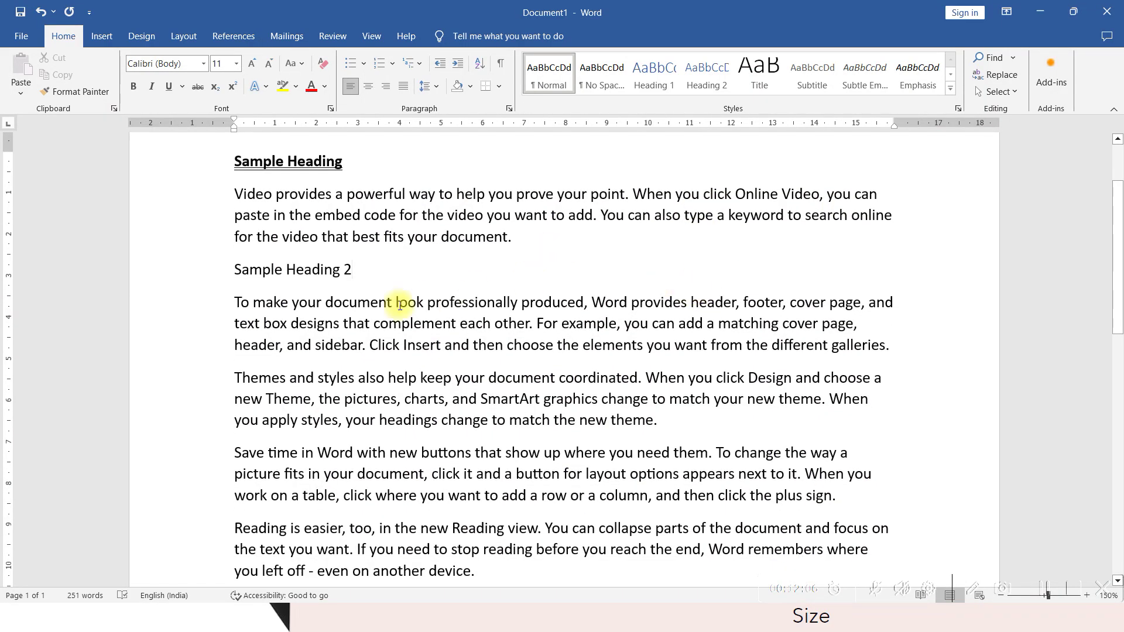
scroll(399, 304, "down", 2)
left_click_drag(194, 194, 200, 319)
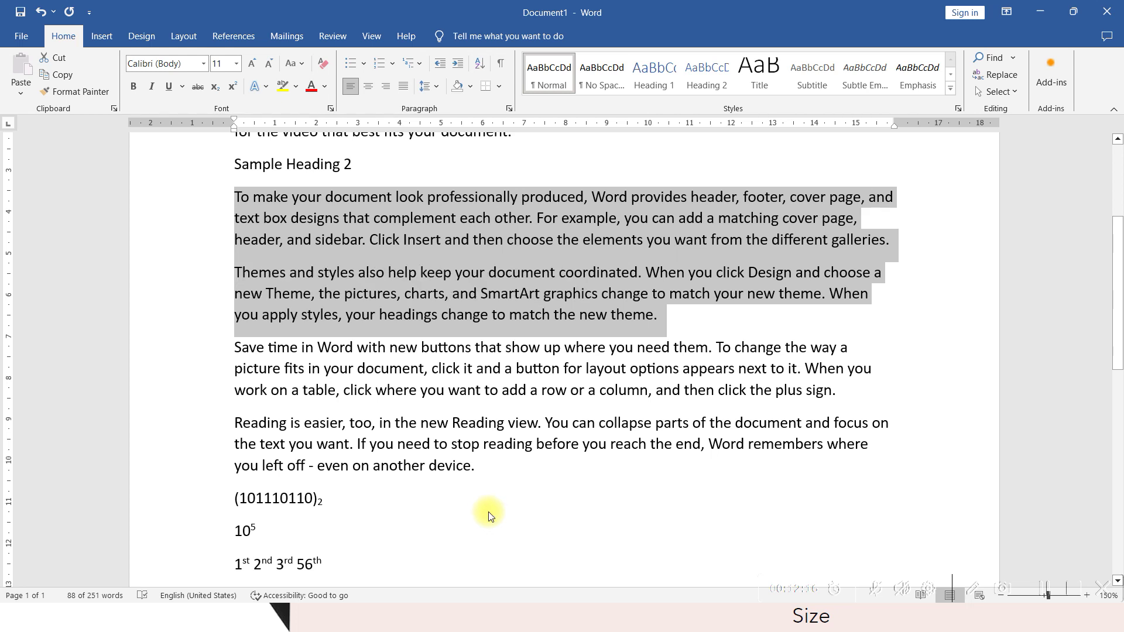
key("shift+F3")
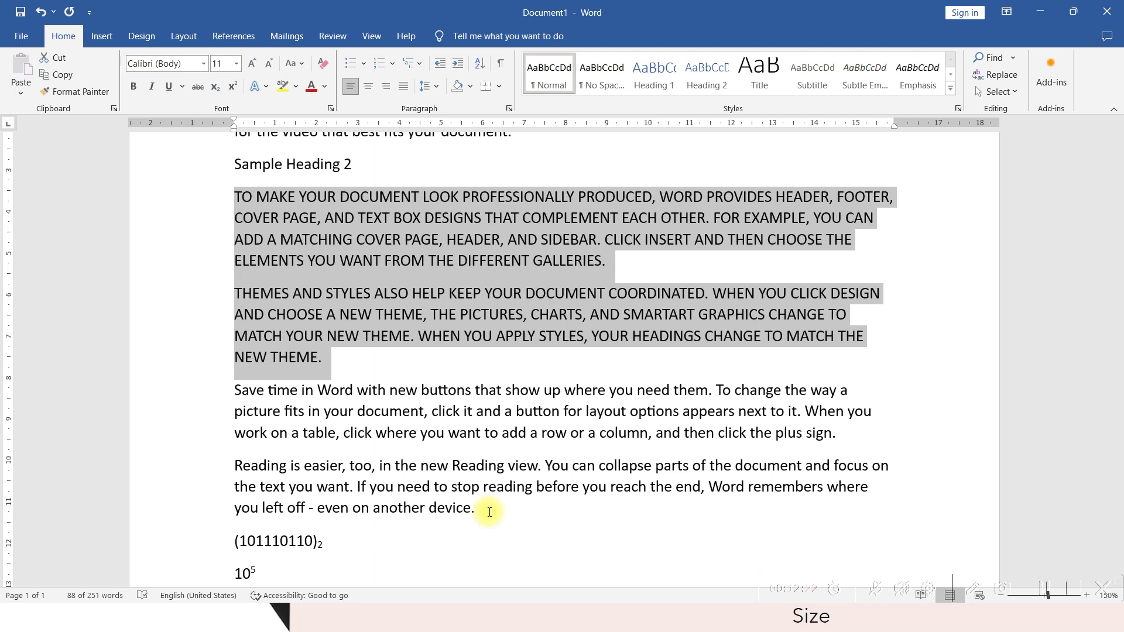
key("shift+F3")
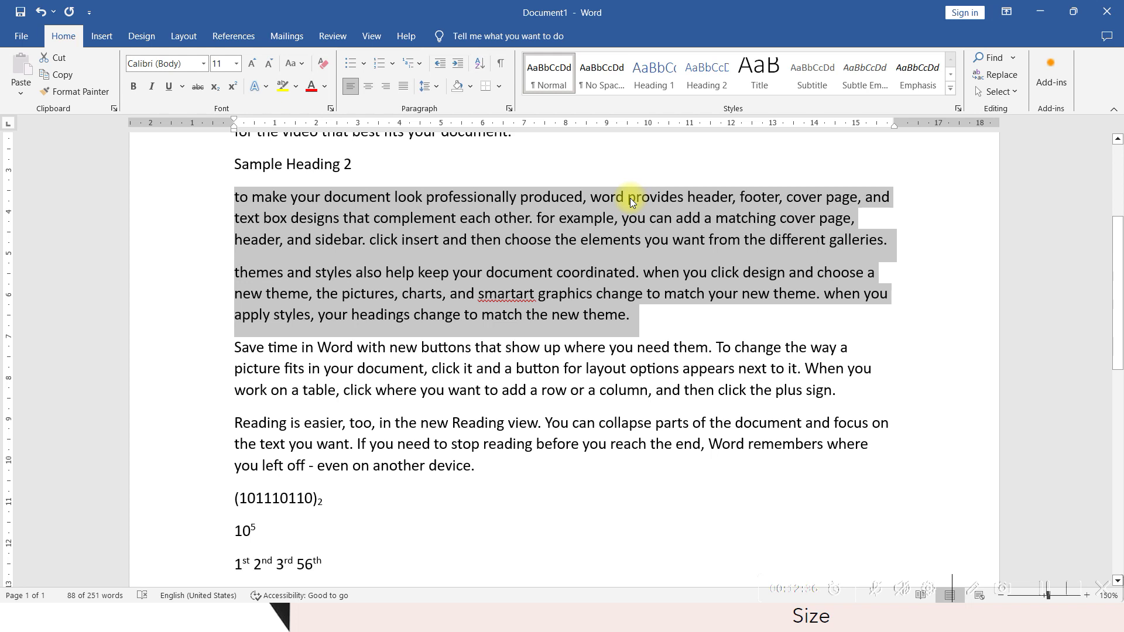
key("shift+F3")
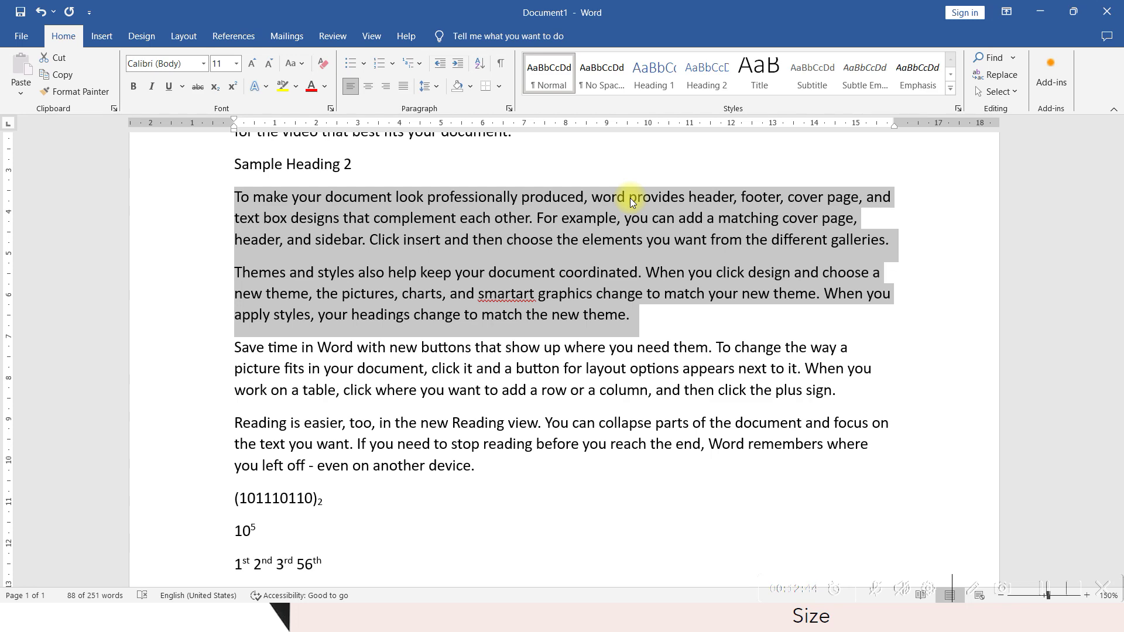
key("shift+F3")
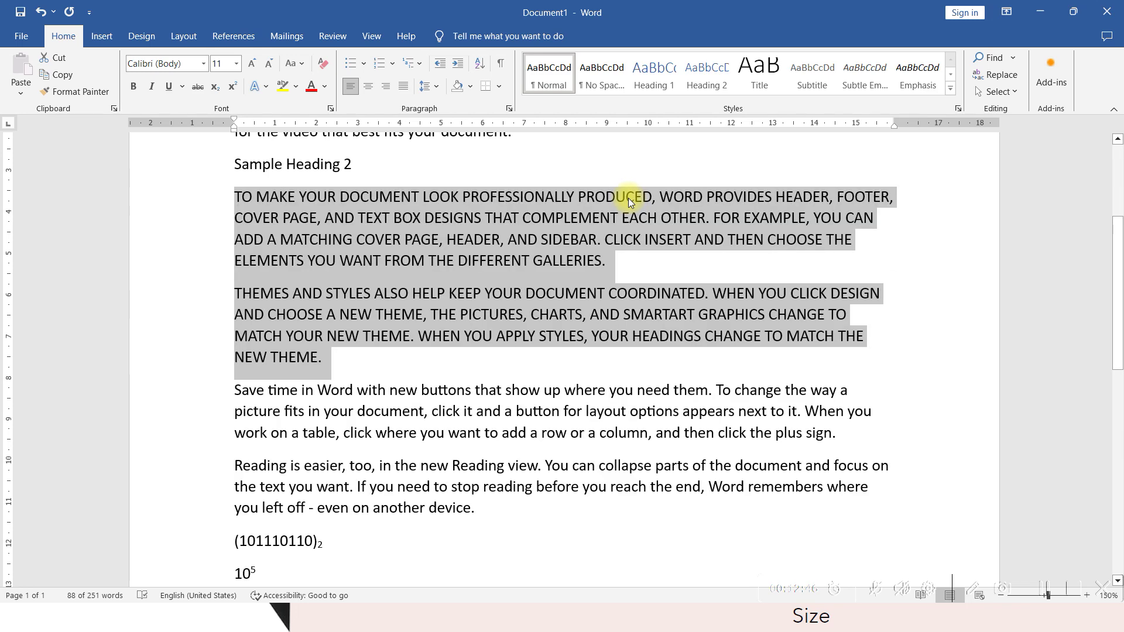
key("shift+F3")
key("shift+F3")
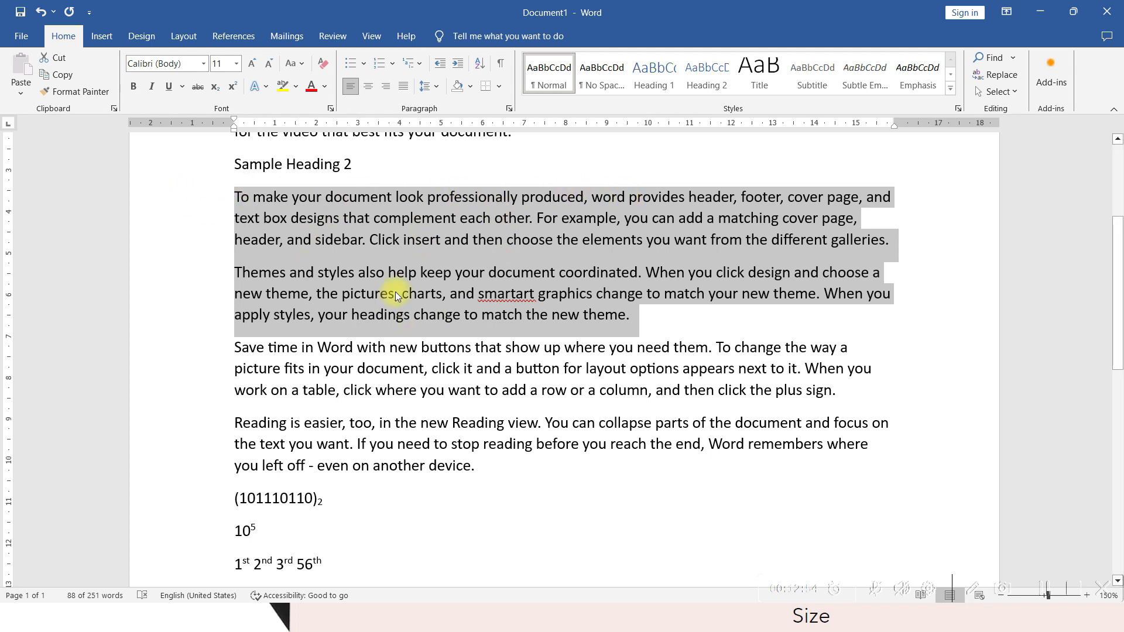
left_click(515, 392)
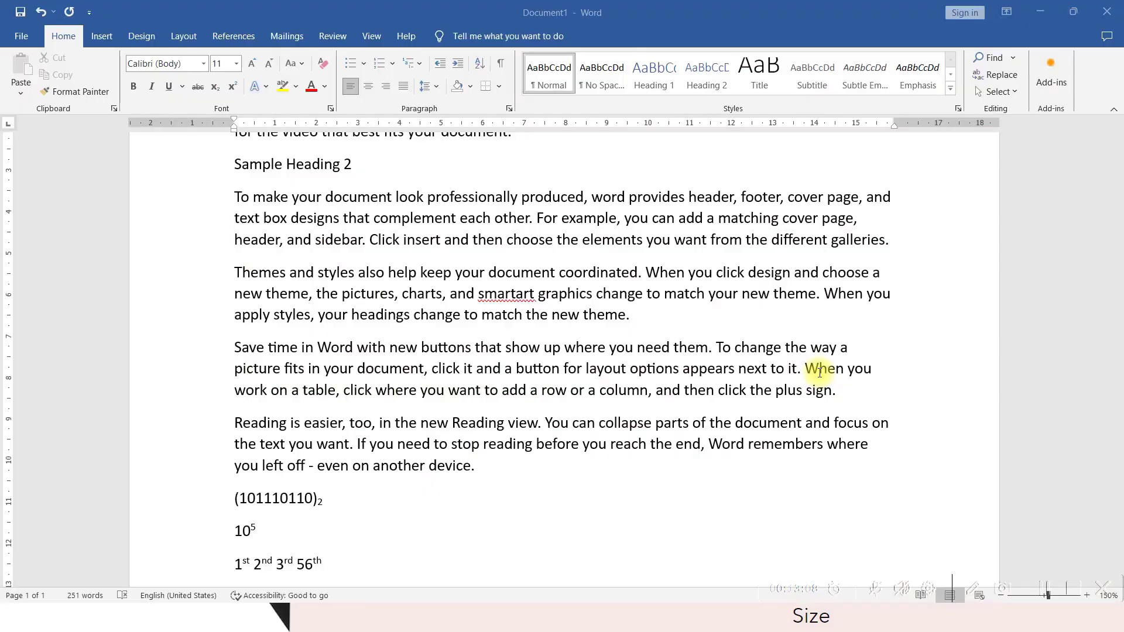
Step: Add a new line below "Microsoft®" and enter "sin" on it
scroll(586, 436, "down", 3)
left_click(424, 441)
key("Return")
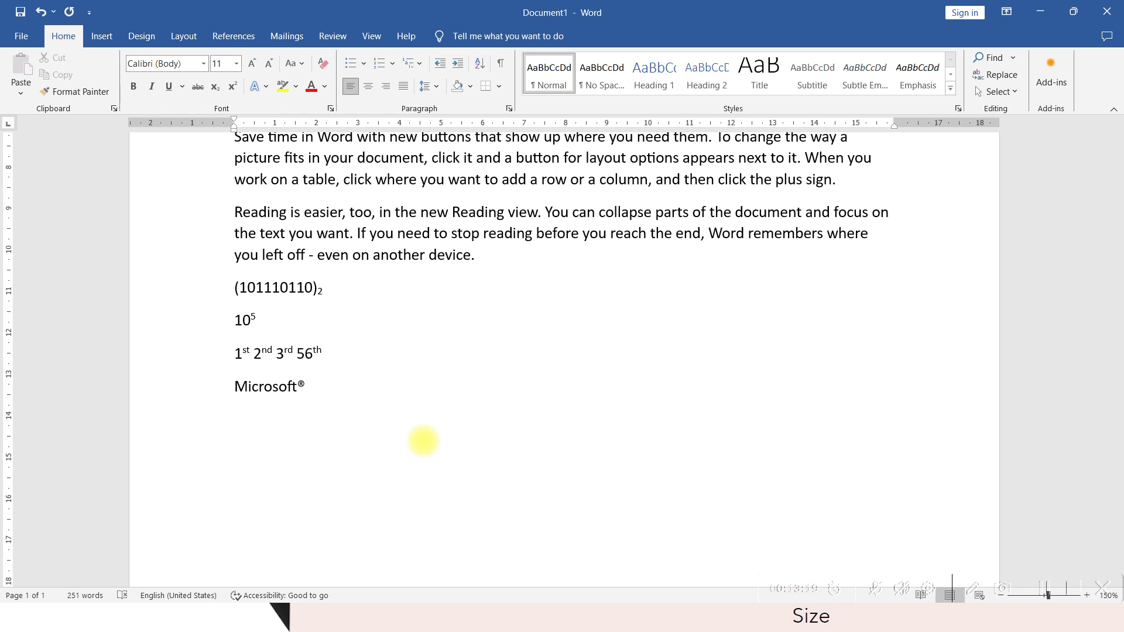
type("sin")
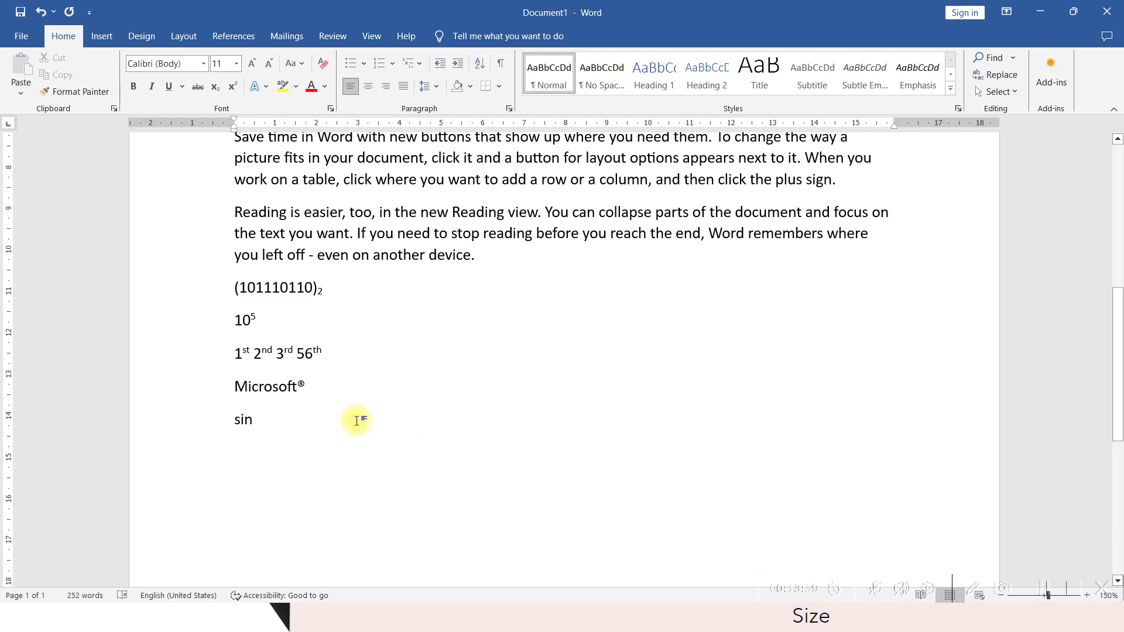
Step: Check the shortcut reference slide, return to Word, and add θ after "sin" using the Symbol font
key("alt+Tab")
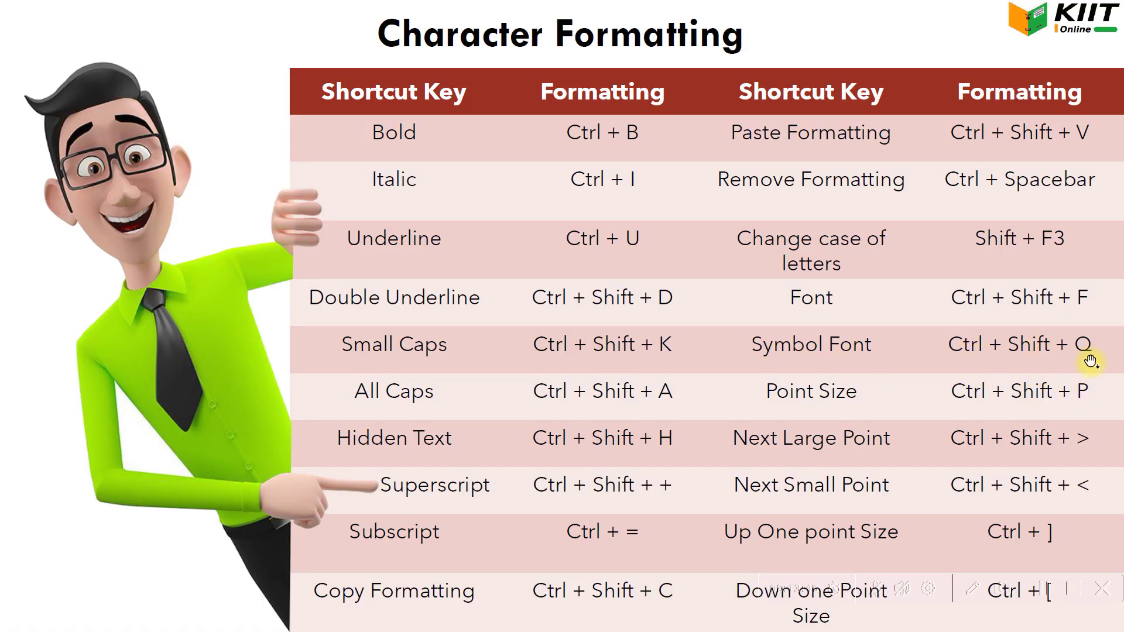
key("alt+Tab")
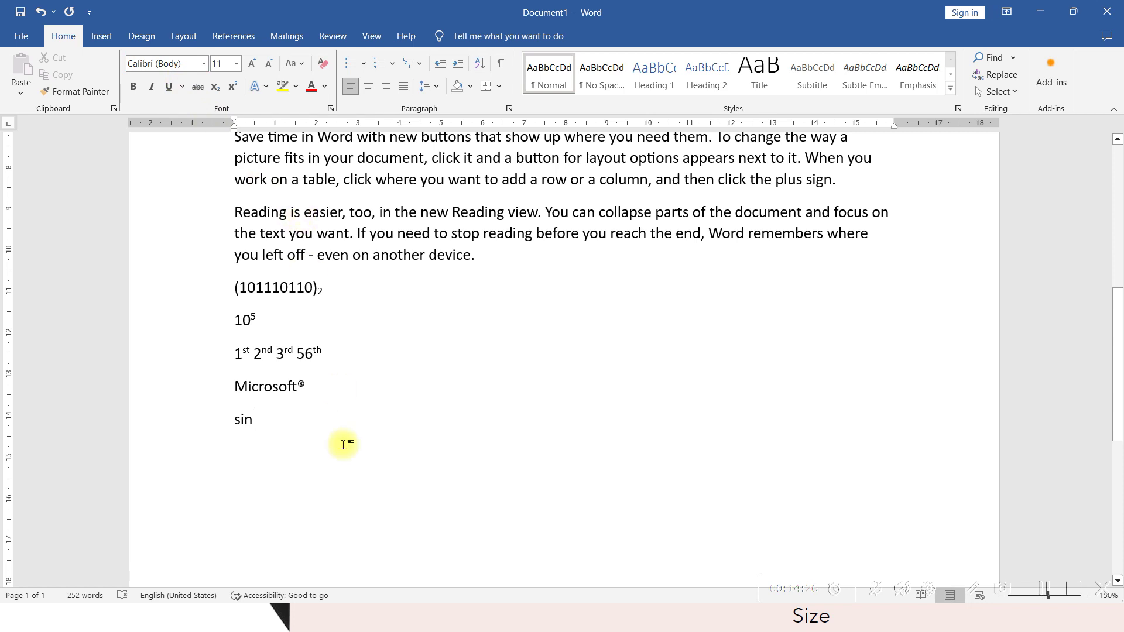
key("alt+Tab")
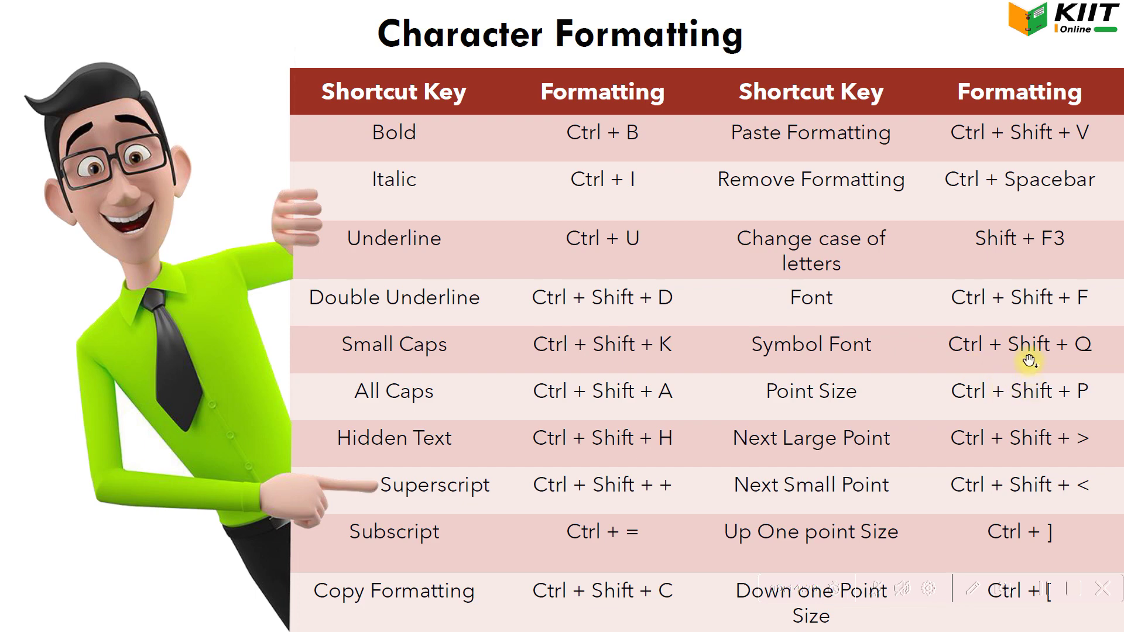
key("alt+Tab")
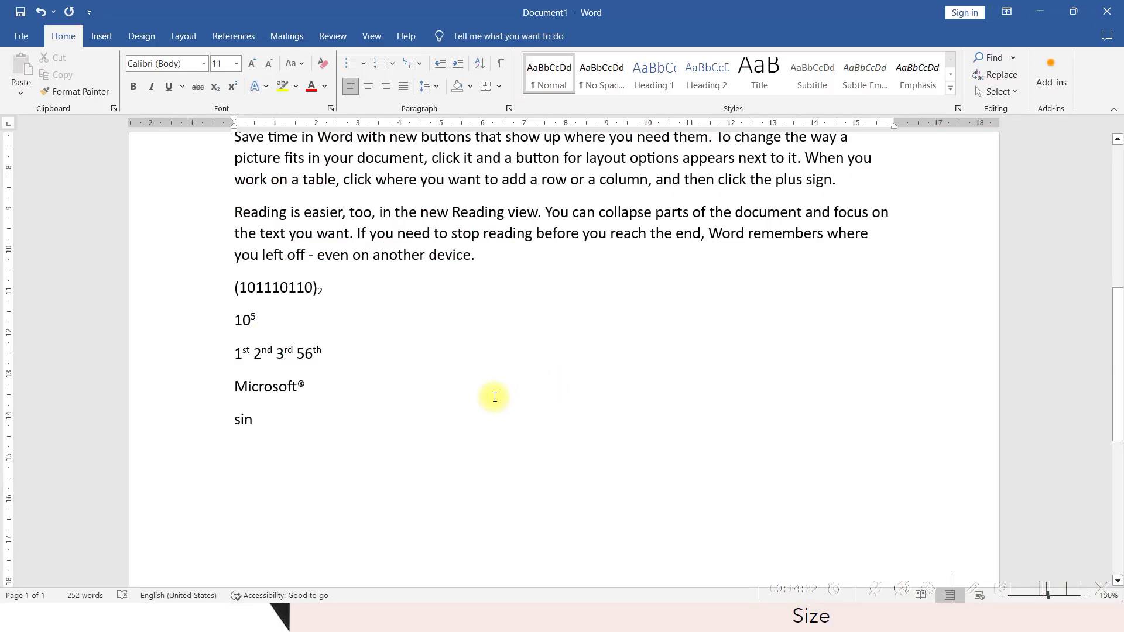
key("ctrl+shift+q")
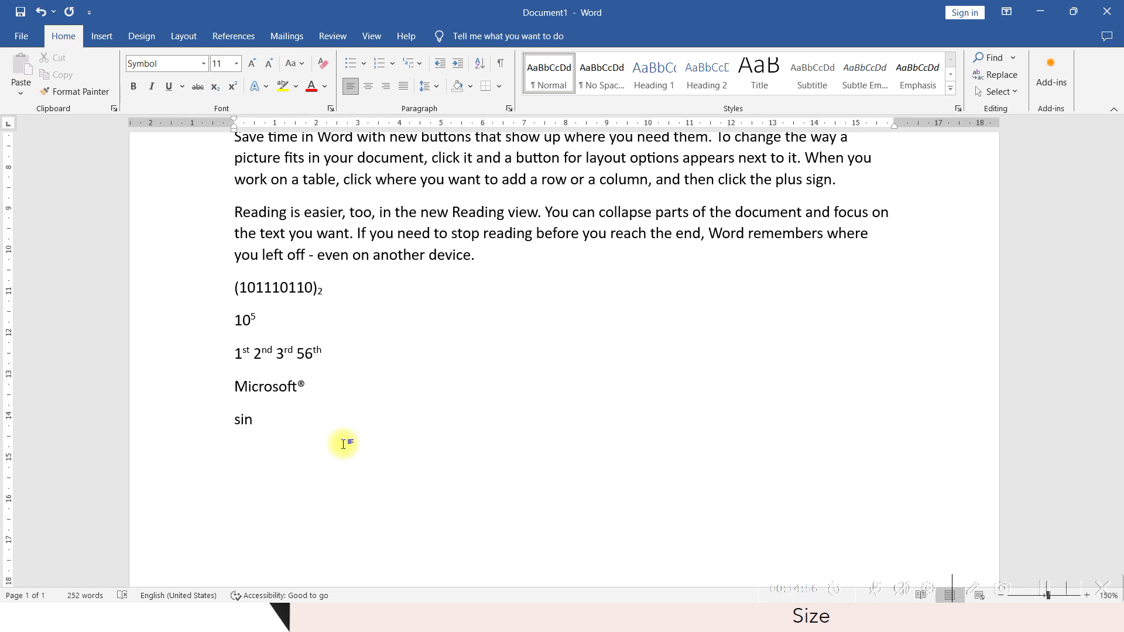
type("q")
key("ctrl+space")
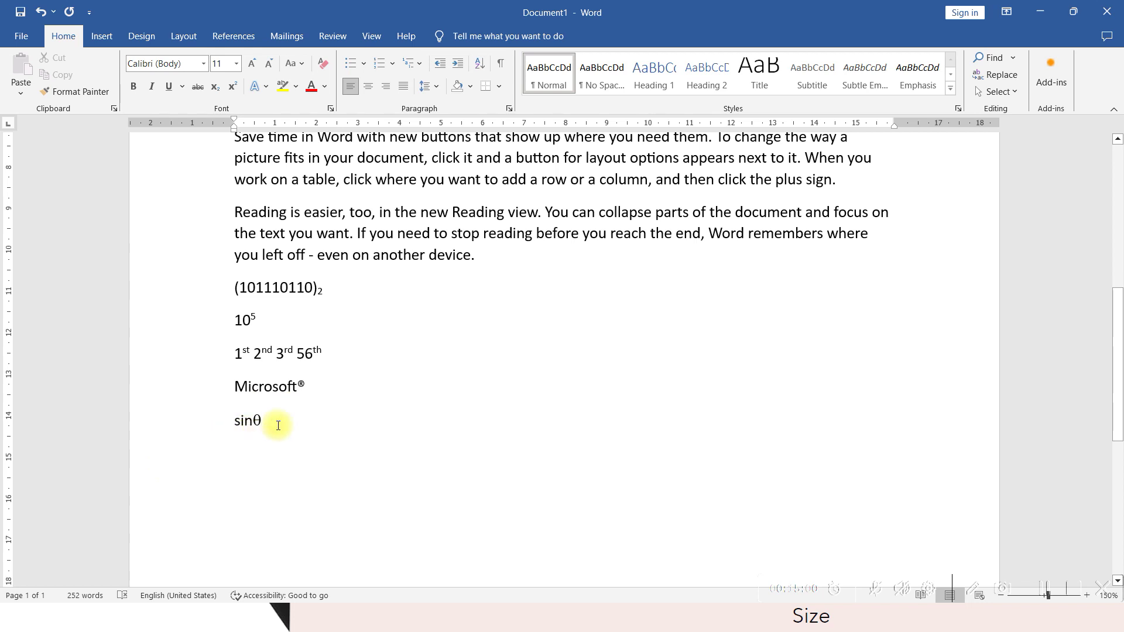
left_click_drag(284, 421, 225, 425)
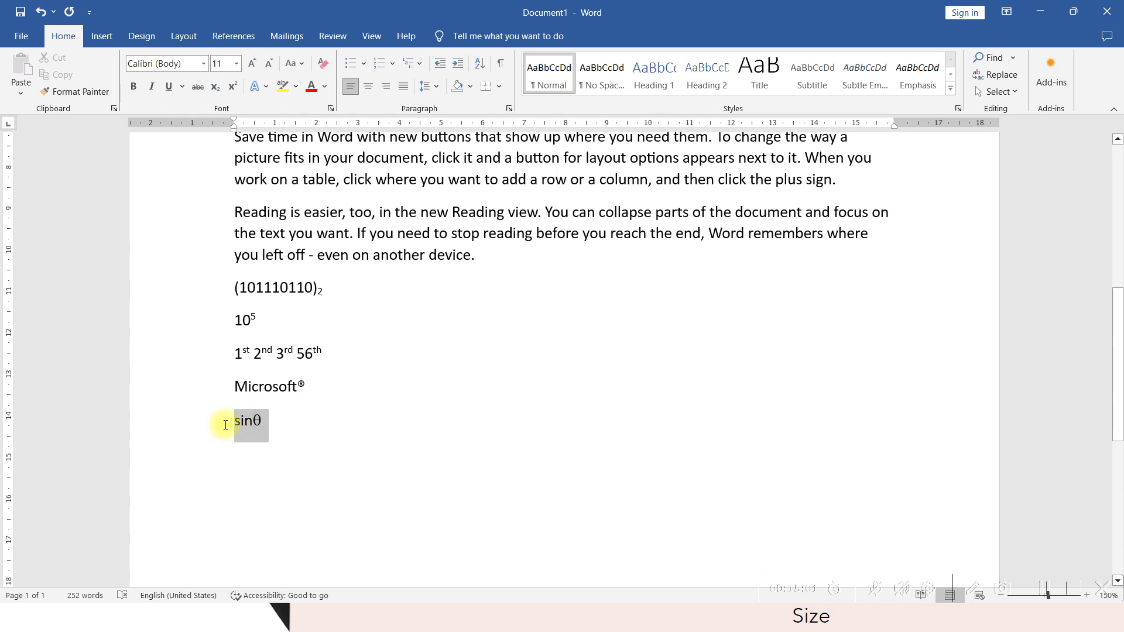
left_click(297, 432)
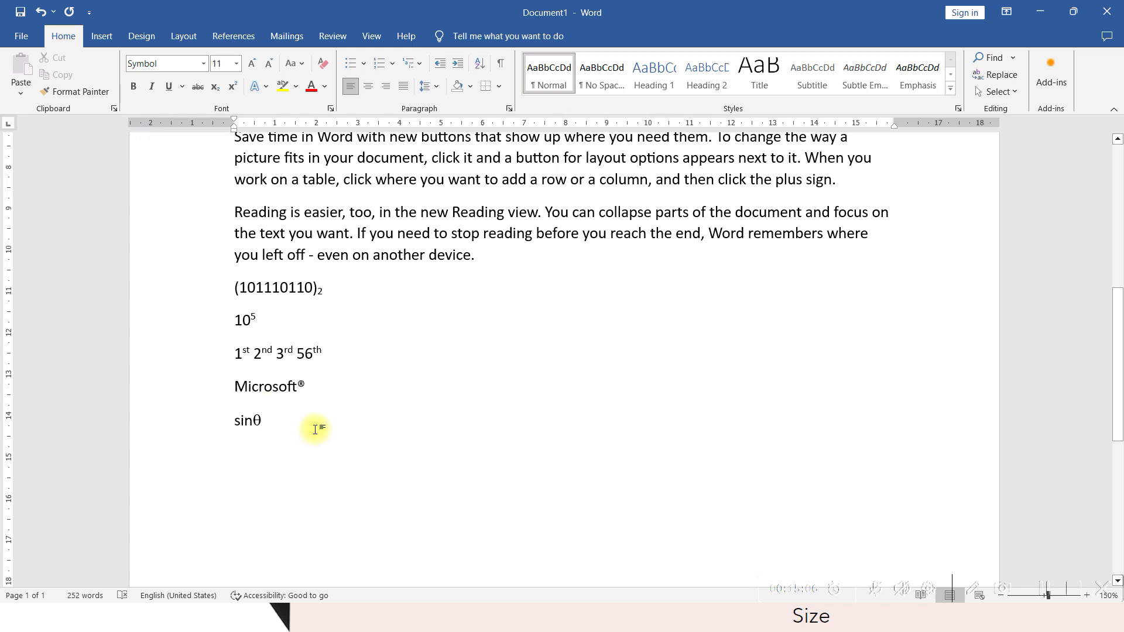
Step: Add a new line reading "Cosβ", with the β in the Symbol font, and reset the character formatting
key("Return")
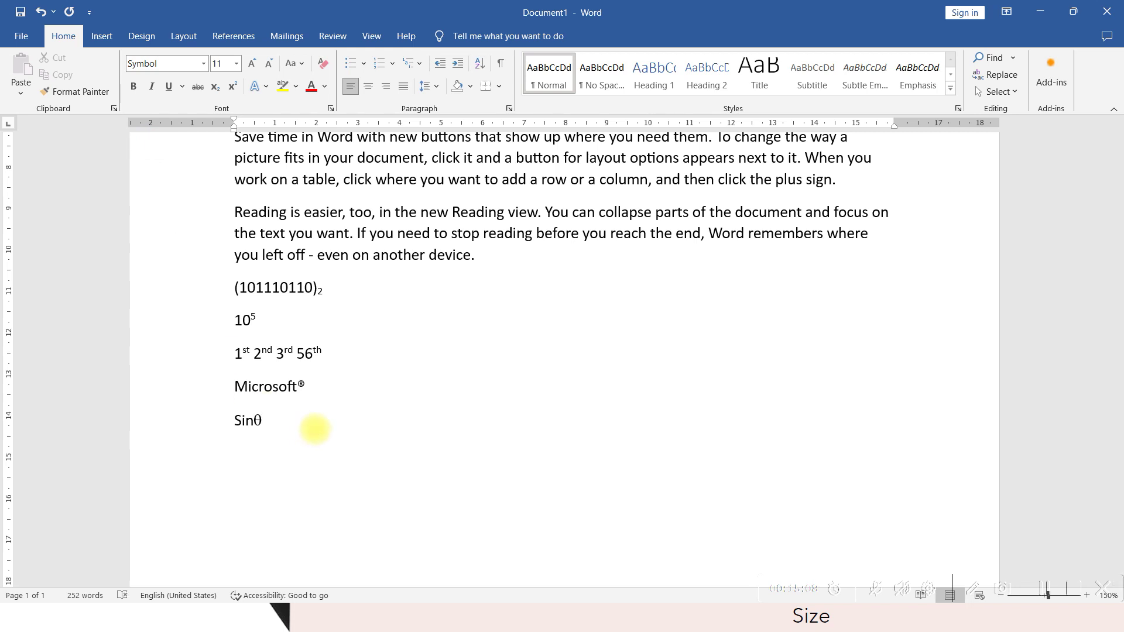
key("ctrl+space")
type("Cos")
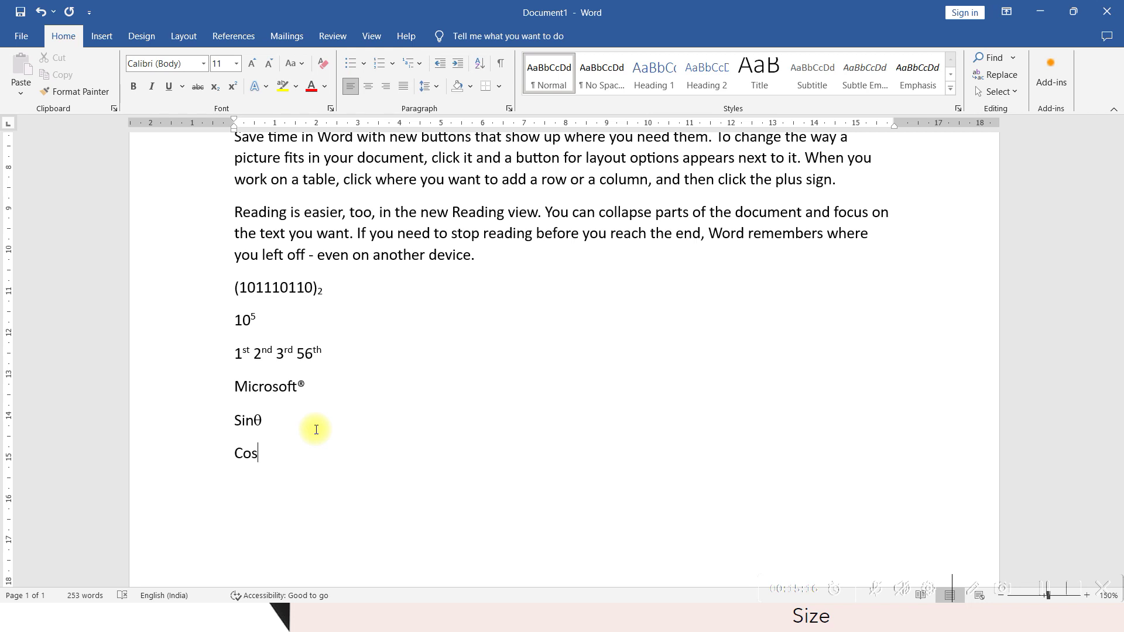
key("ctrl+shift+q")
type("b")
key("ctrl+space")
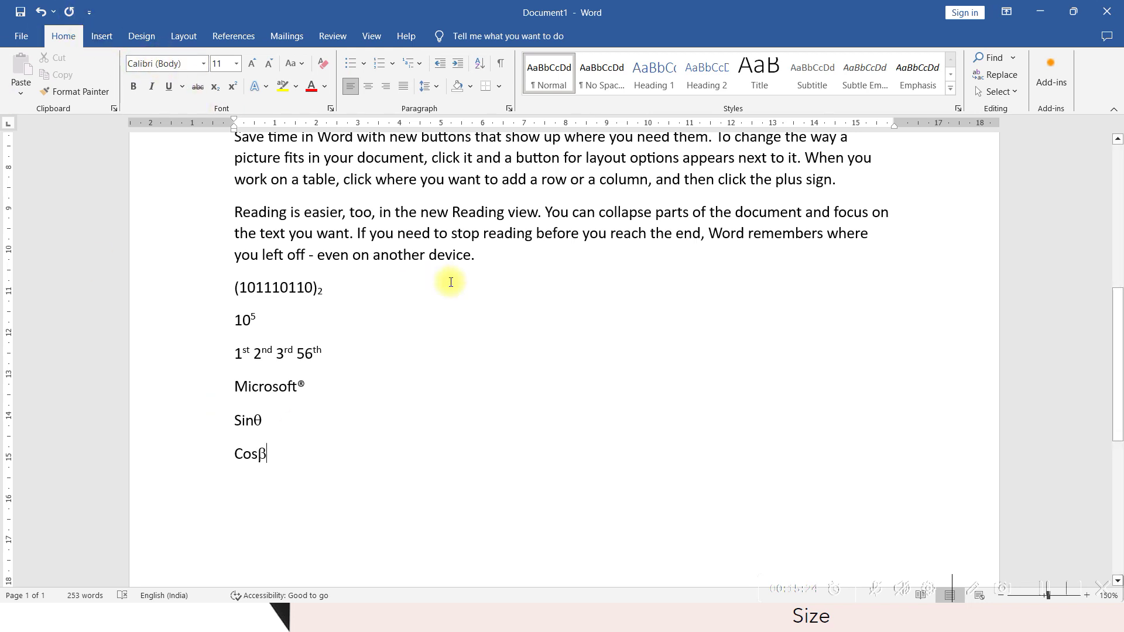
Step: Add a new line reading "tanπ", with the π in the Symbol font
key("Return")
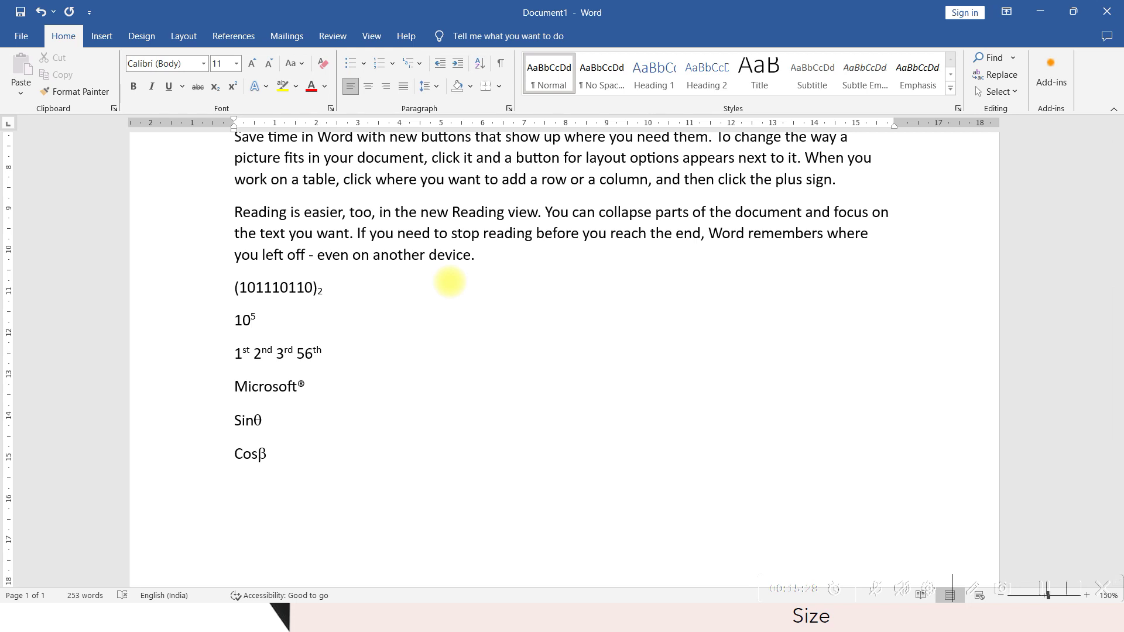
type("tan")
key("ctrl+shift+q")
type("p")
Step: Check the shortcut reference slide, return to Word, and delete all sample lines from the binary number through "tanπ"
key("alt+Tab")
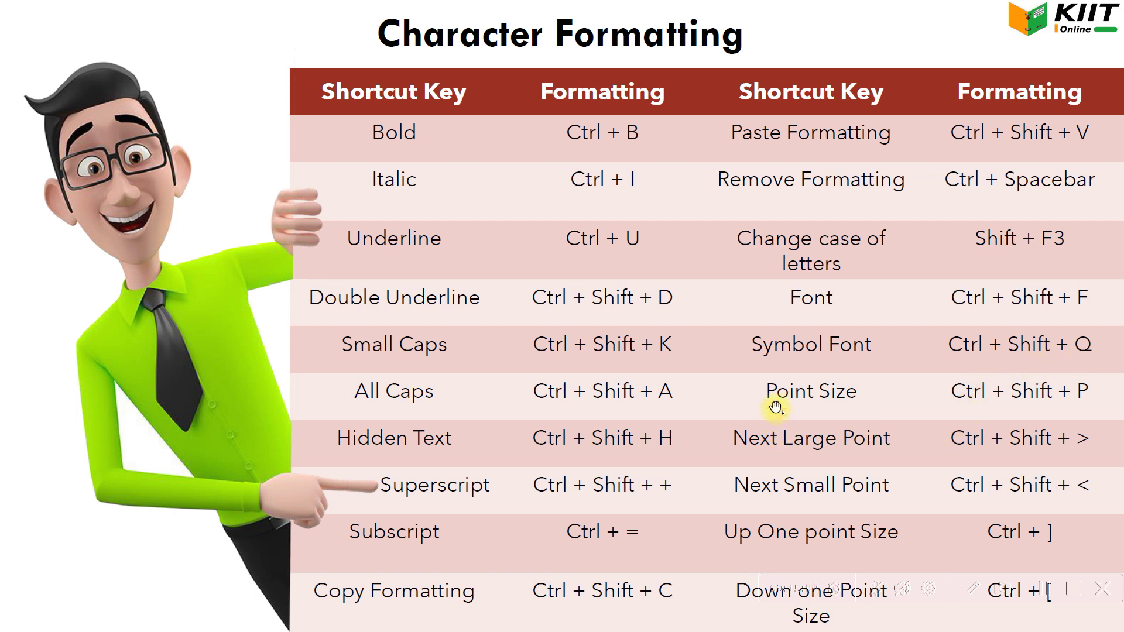
key("alt+Tab")
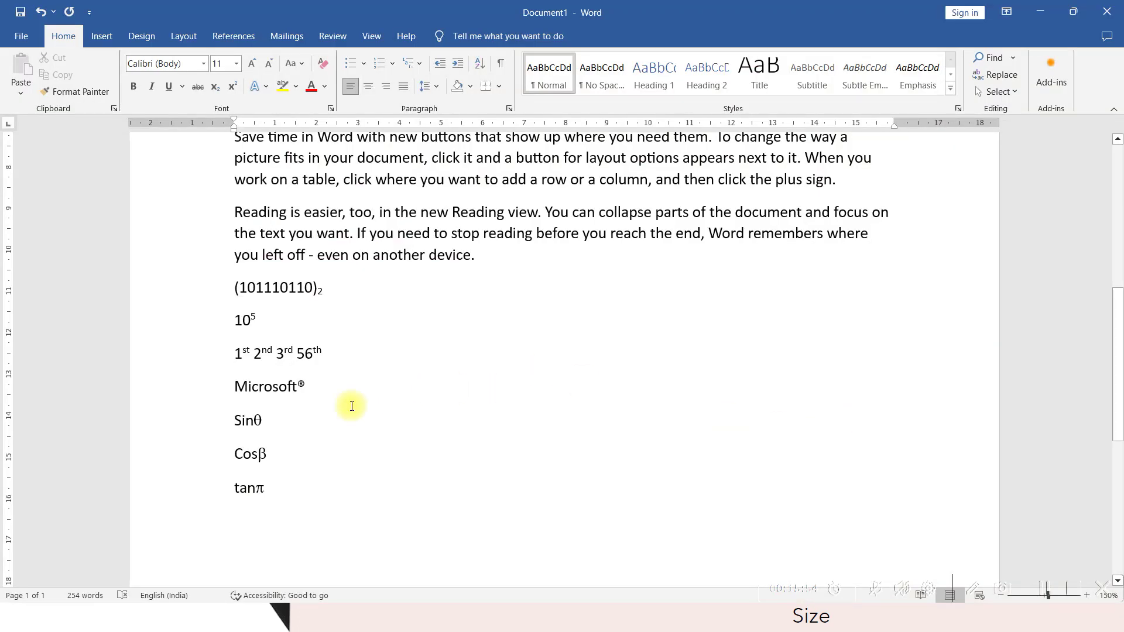
left_click_drag(289, 494, 235, 301)
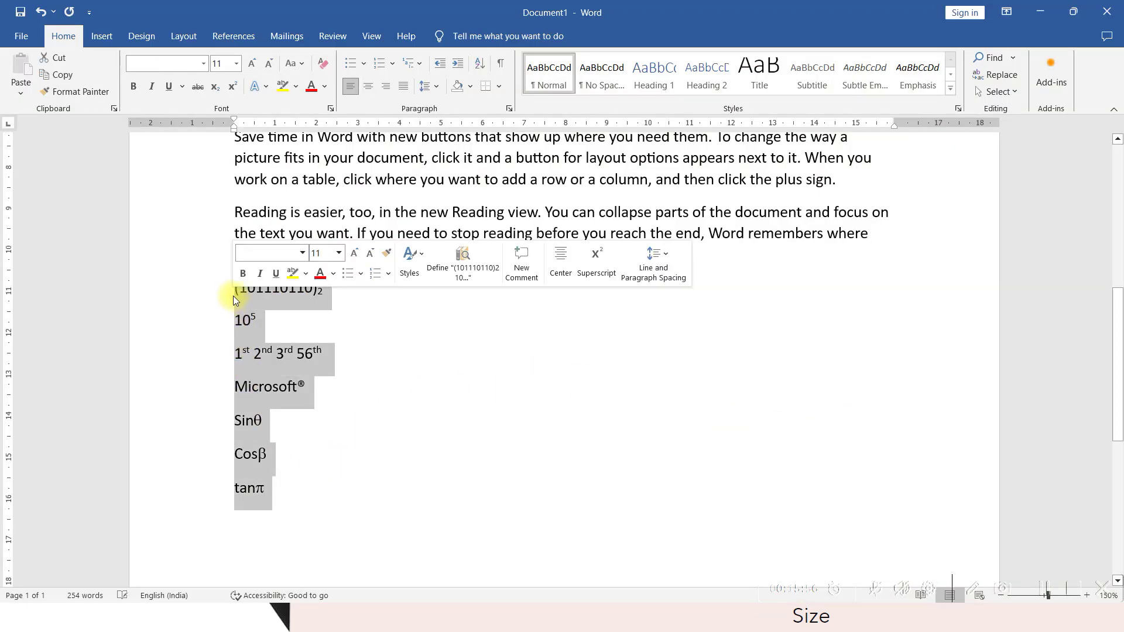
key("BackSpace")
Step: Examine the available font sizes and preview larger ones, such as 36, on the word "fits" in the first paragraph without applying any
scroll(416, 304, "up", 3)
scroll(417, 303, "up", 4)
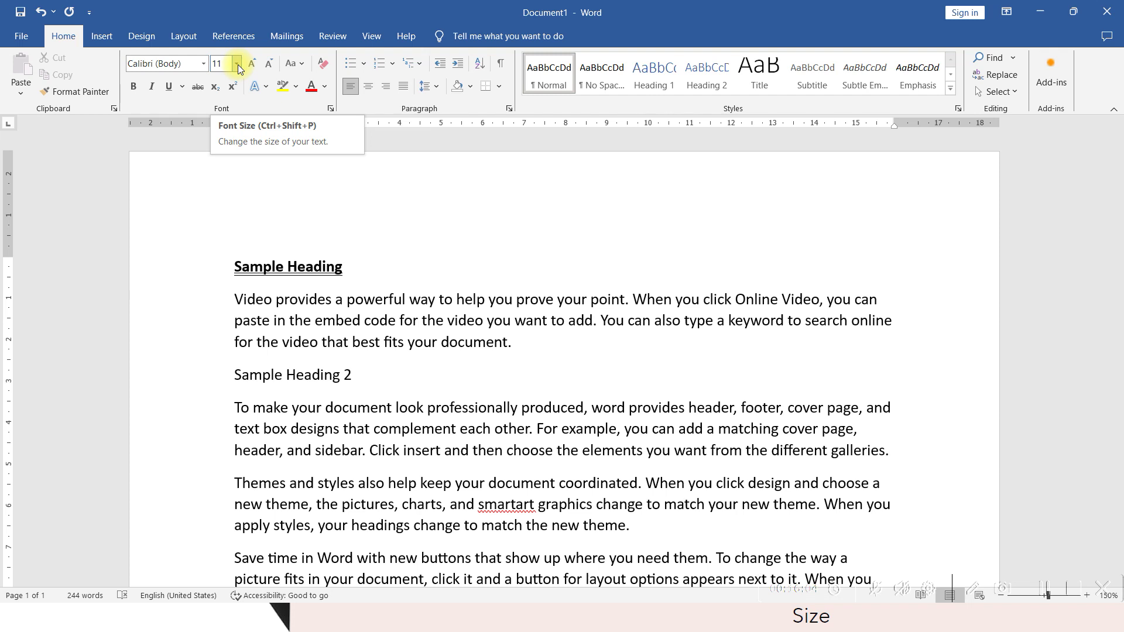
left_click(237, 65)
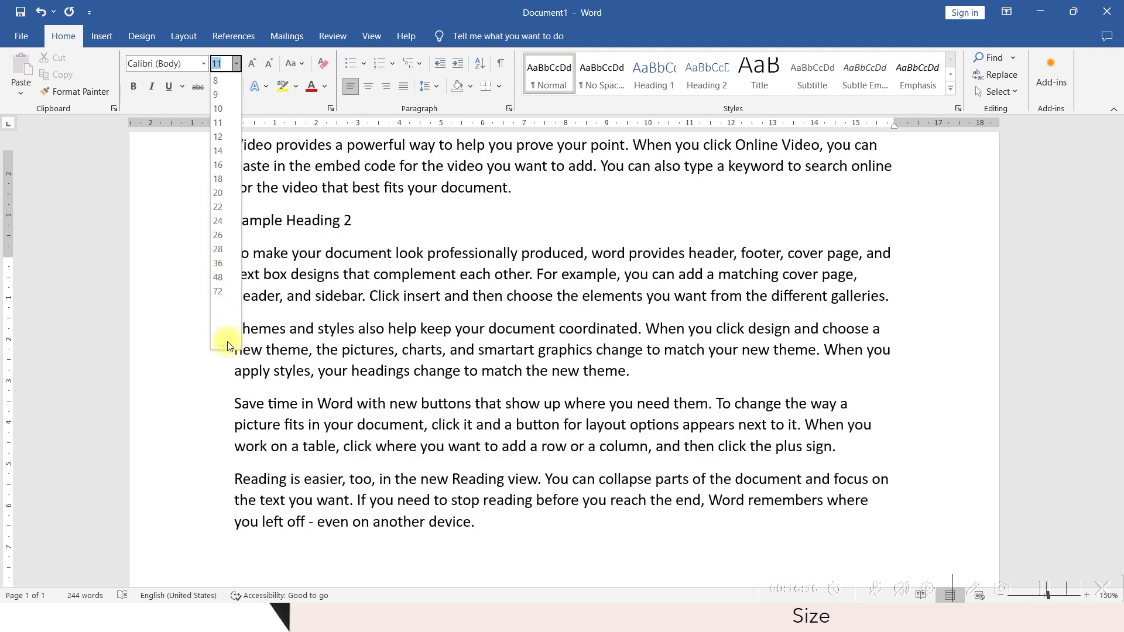
left_click_drag(227, 344, 228, 305)
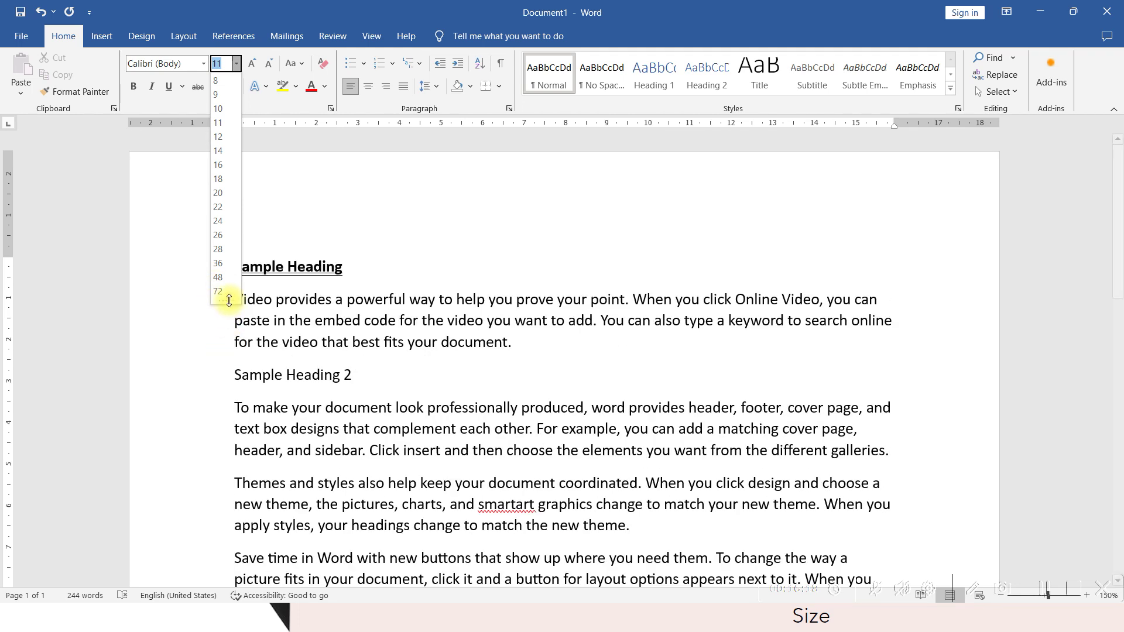
left_click(400, 296)
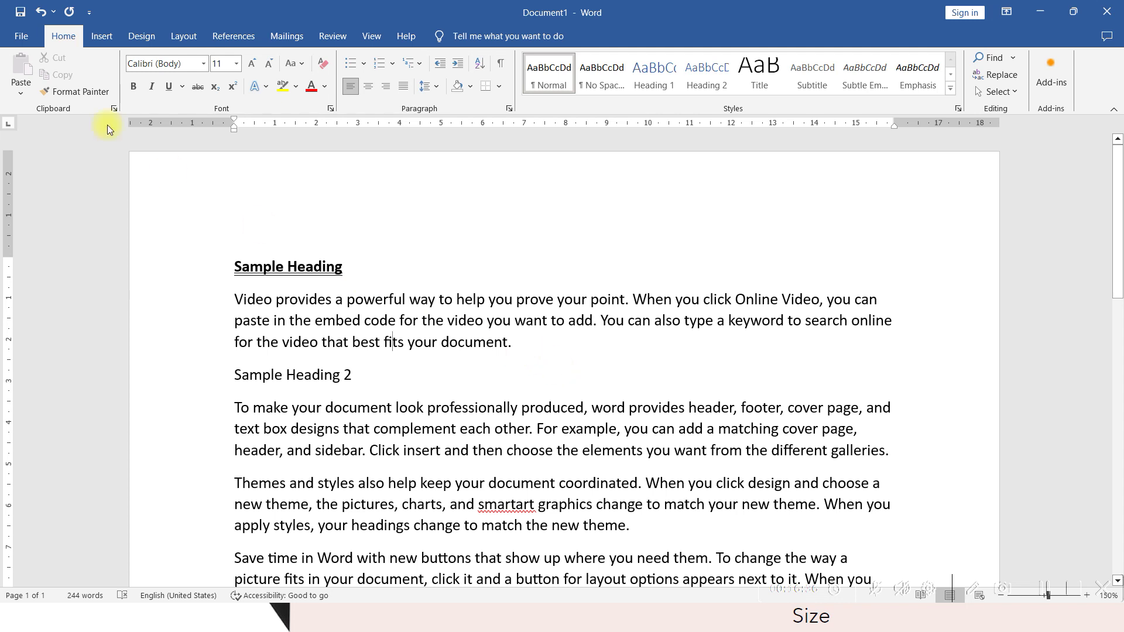
left_click(235, 70)
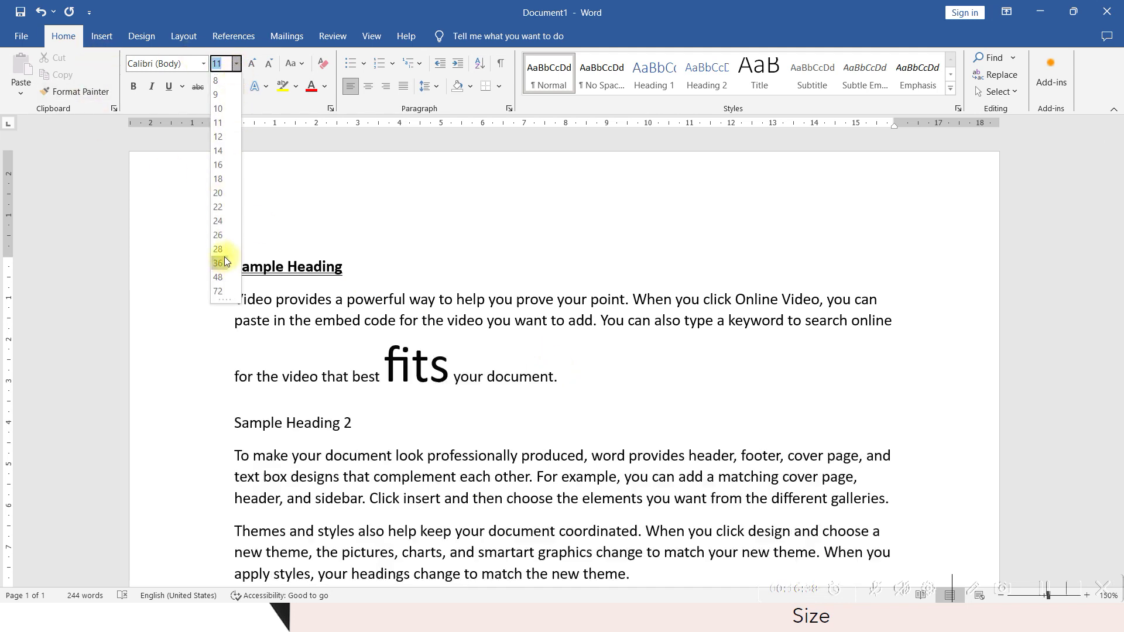
left_click(433, 283)
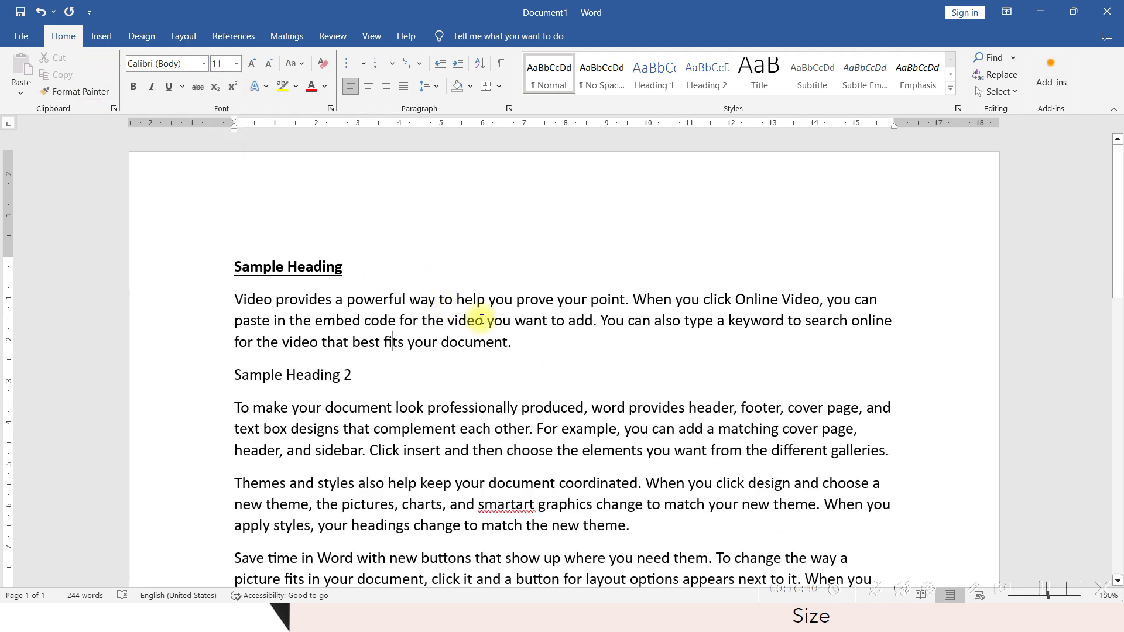
Step: Select the first body paragraph under "Sample Heading" and set its font size to 26
left_click(198, 301)
left_click_drag(197, 315, 200, 358)
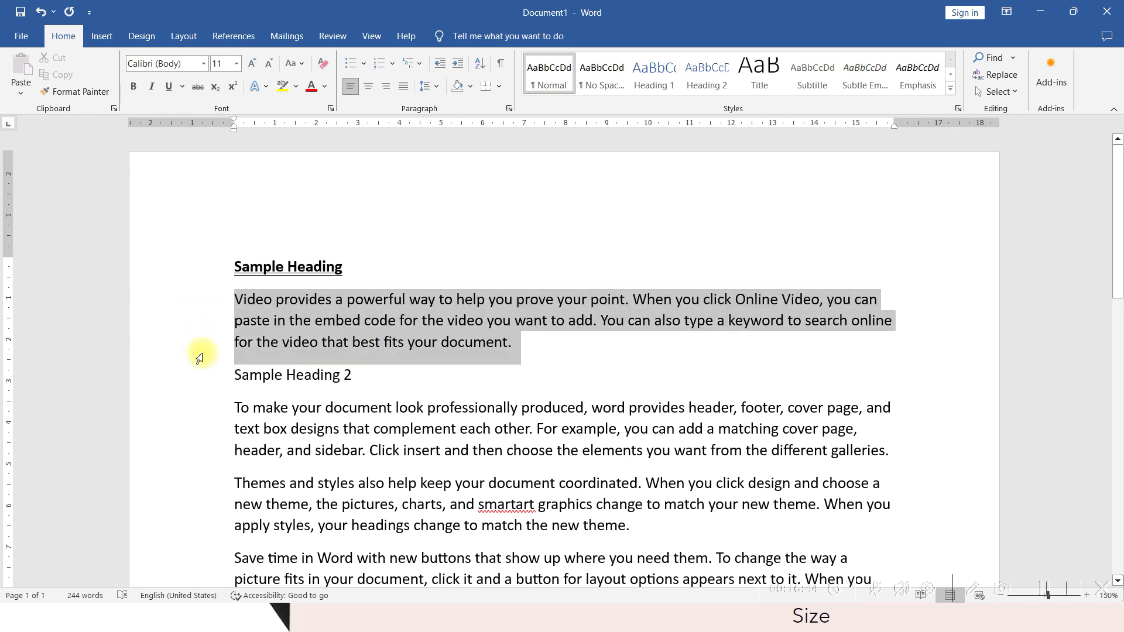
left_click(584, 366)
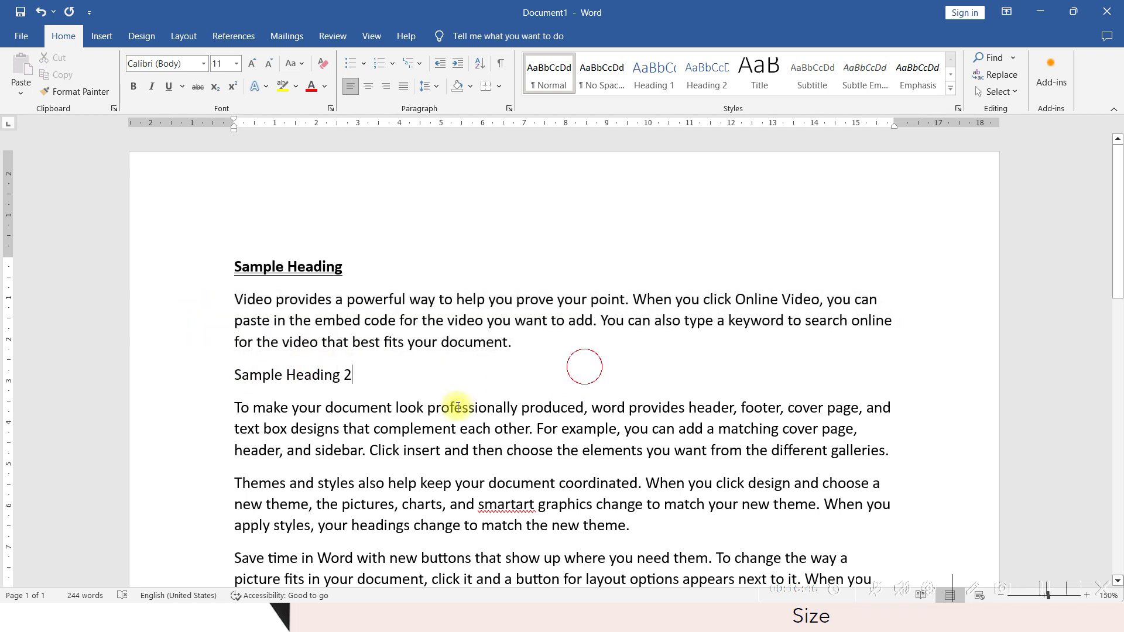
left_click_drag(534, 339, 235, 285)
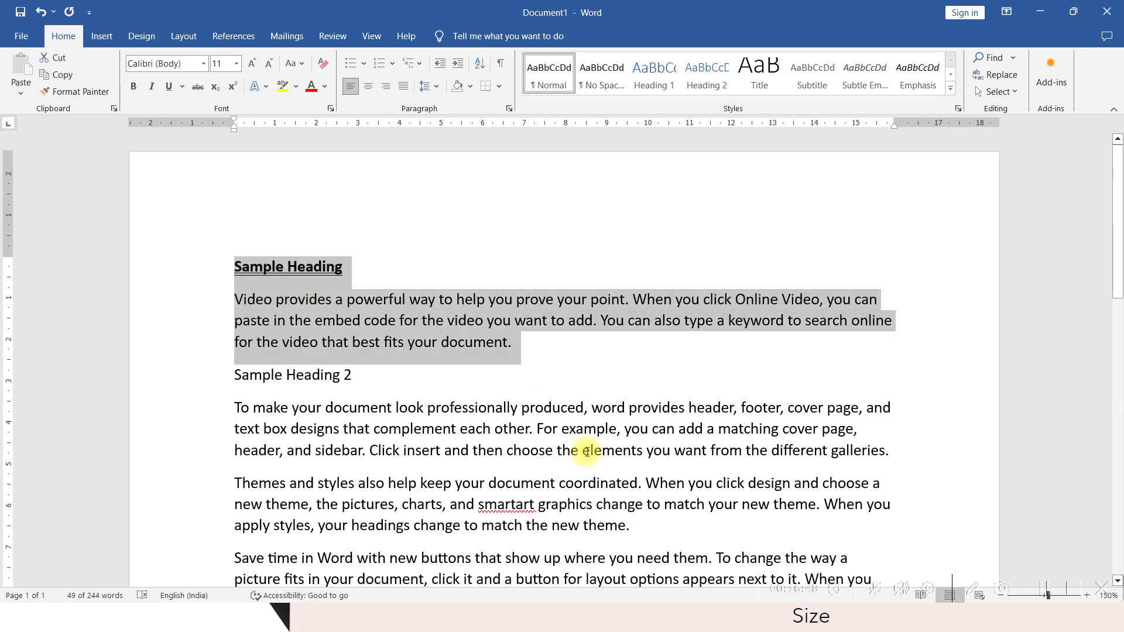
left_click(585, 363)
left_click_drag(527, 346, 236, 287)
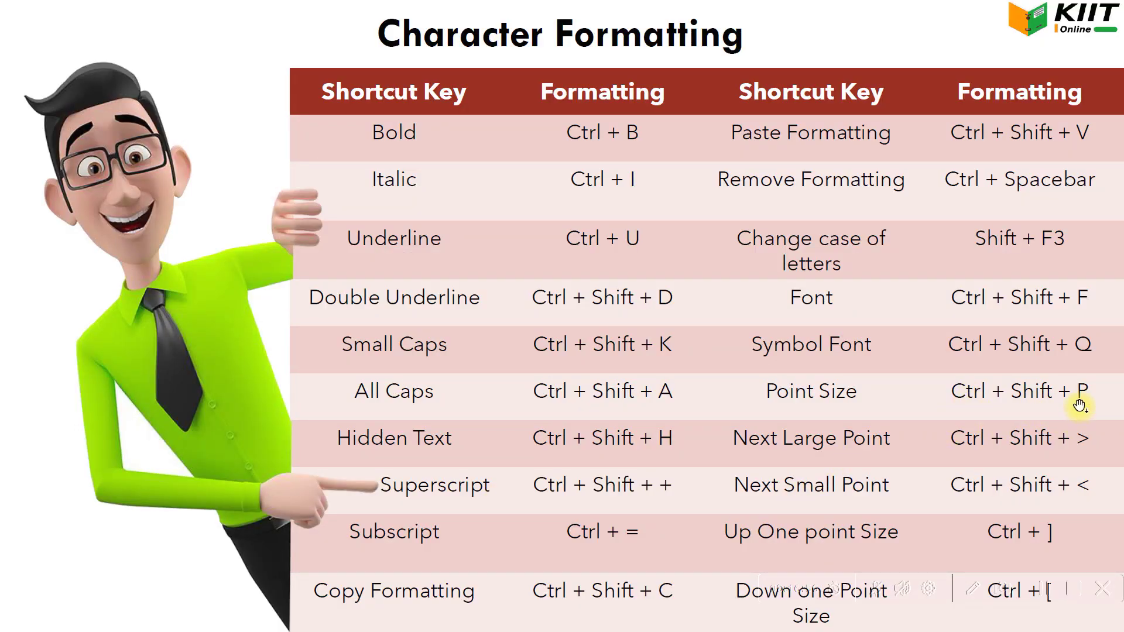
key("alt+Tab")
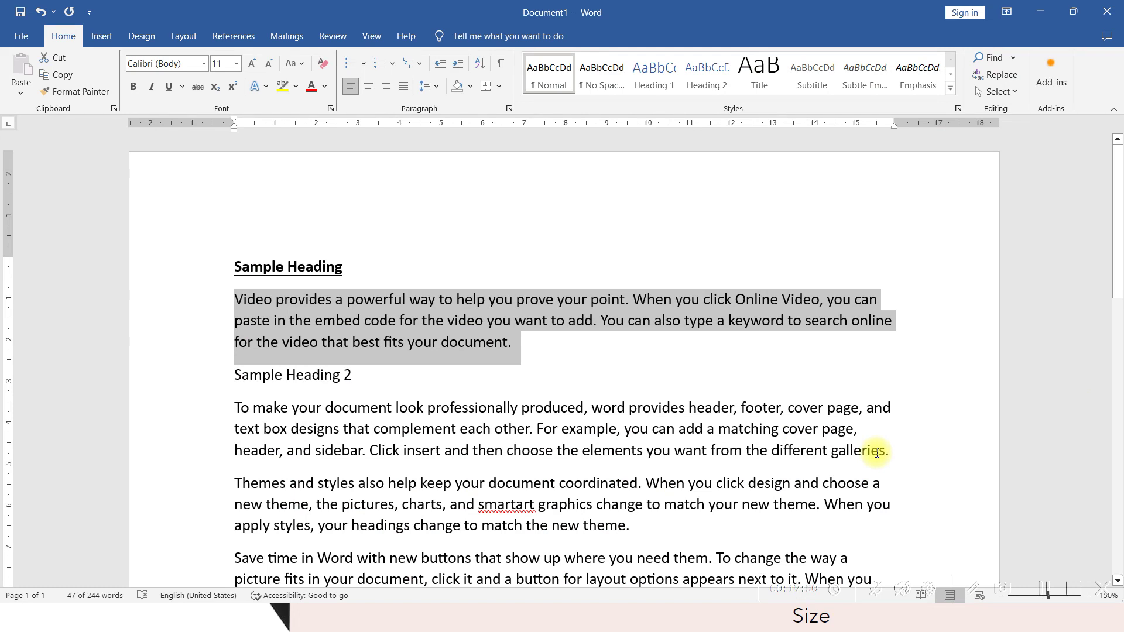
key("ctrl+shift+p")
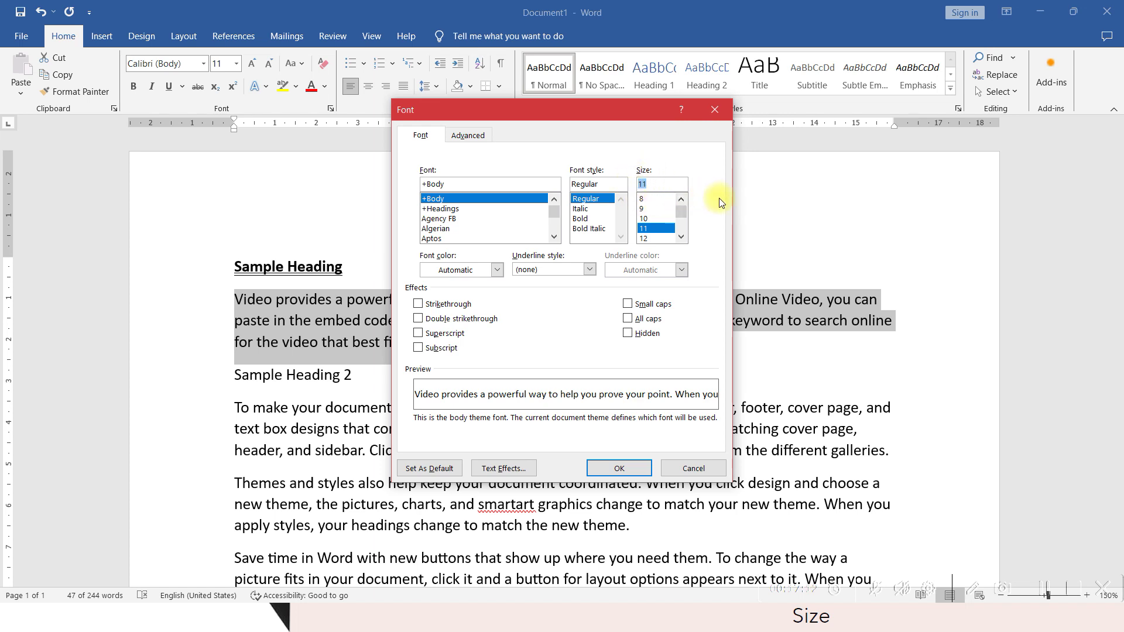
type("26")
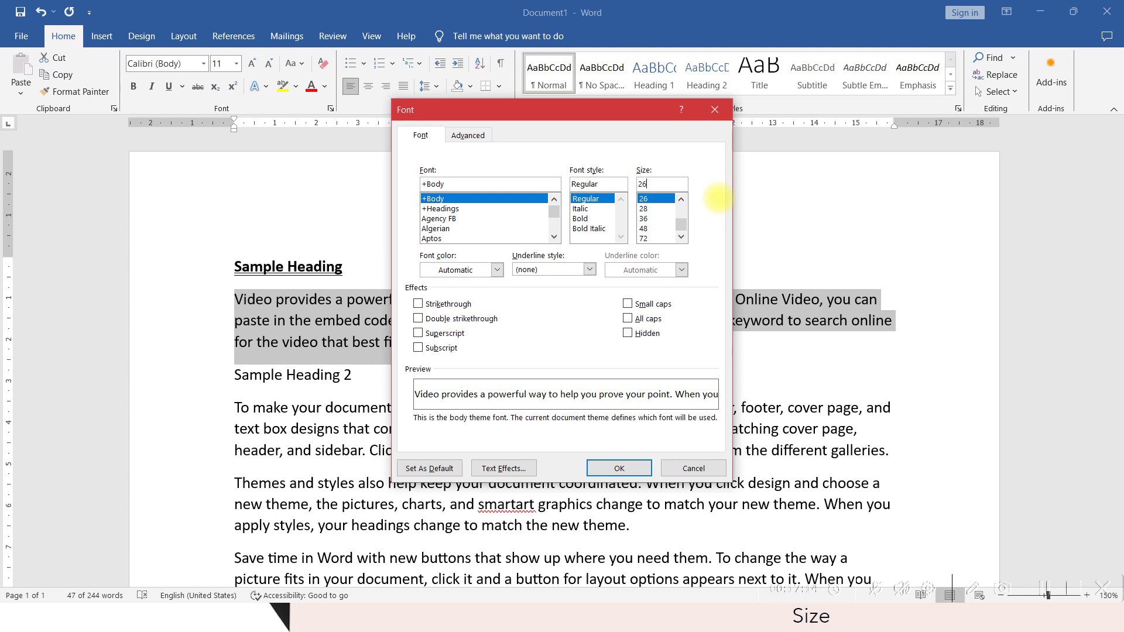
key("Return")
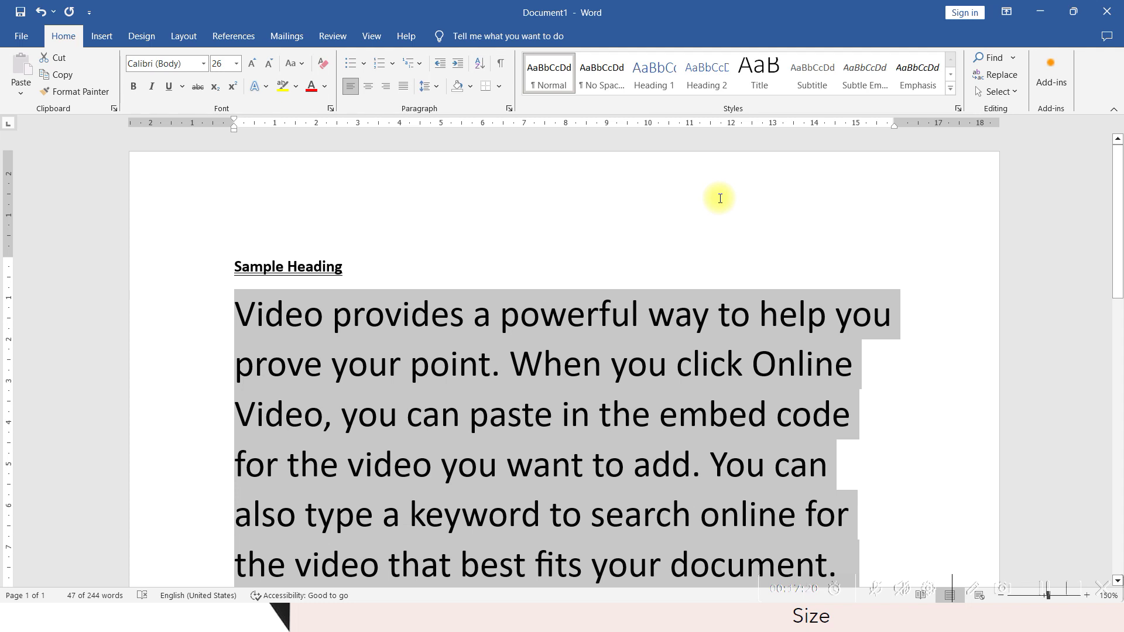
Step: Enlarge the selected first paragraph to font size 96, followed by shrinking it to size 2
key("ctrl+shift+p")
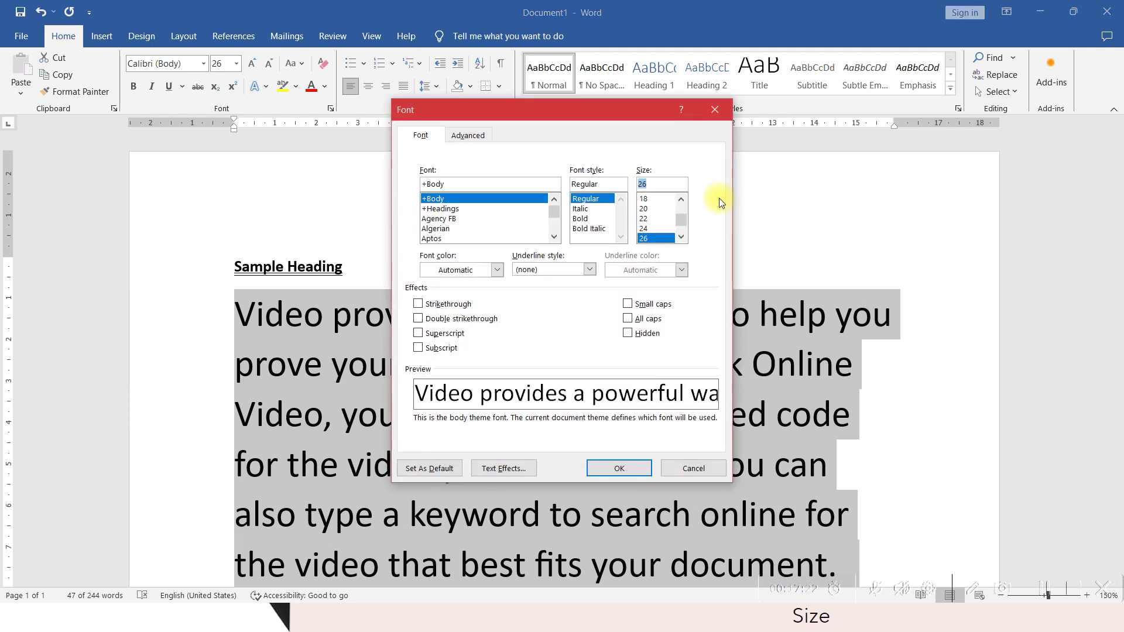
type("96")
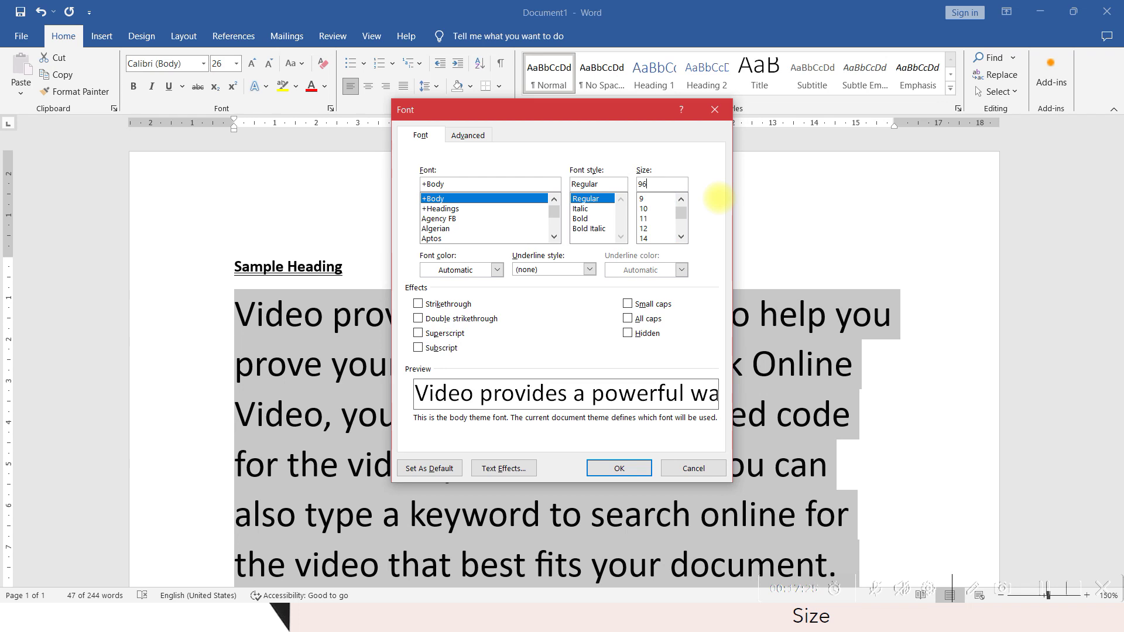
key("Return")
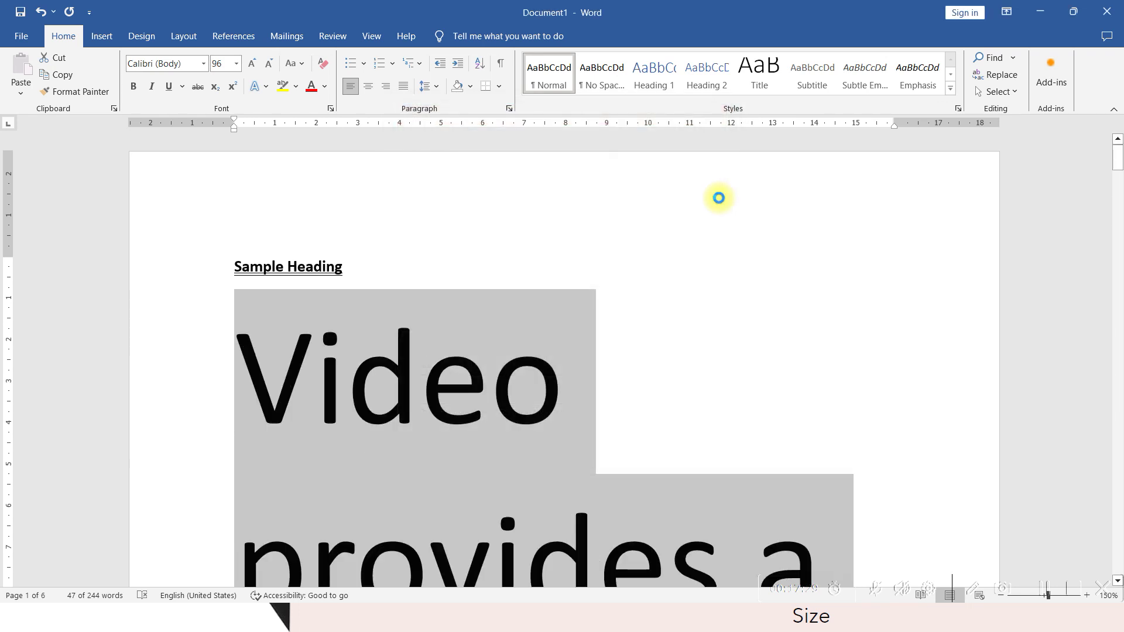
key("ctrl+shift+p")
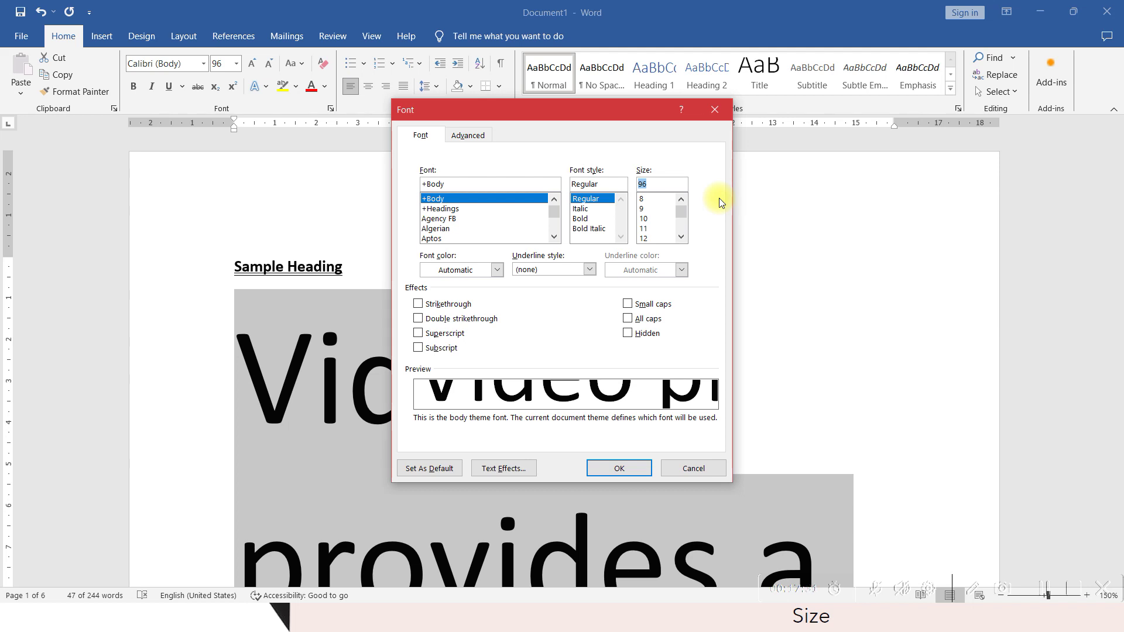
type("2")
key("Return")
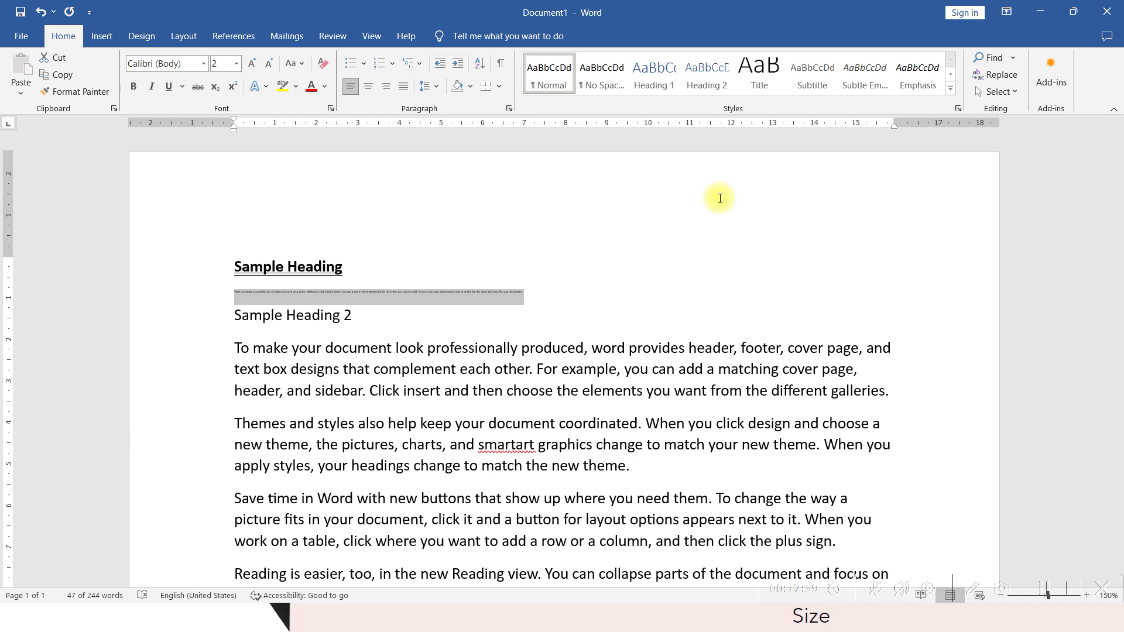
Step: Reduce the selected first paragraph to font size 1, followed by enlarging it to size 1600
key("ctrl+d")
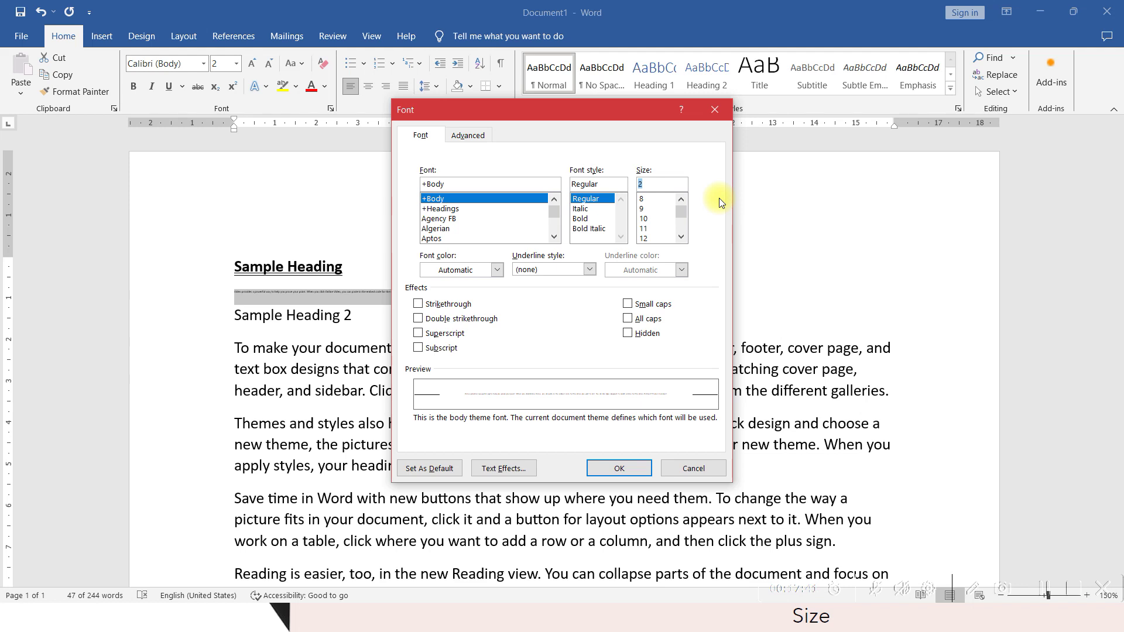
type("1")
key("Return")
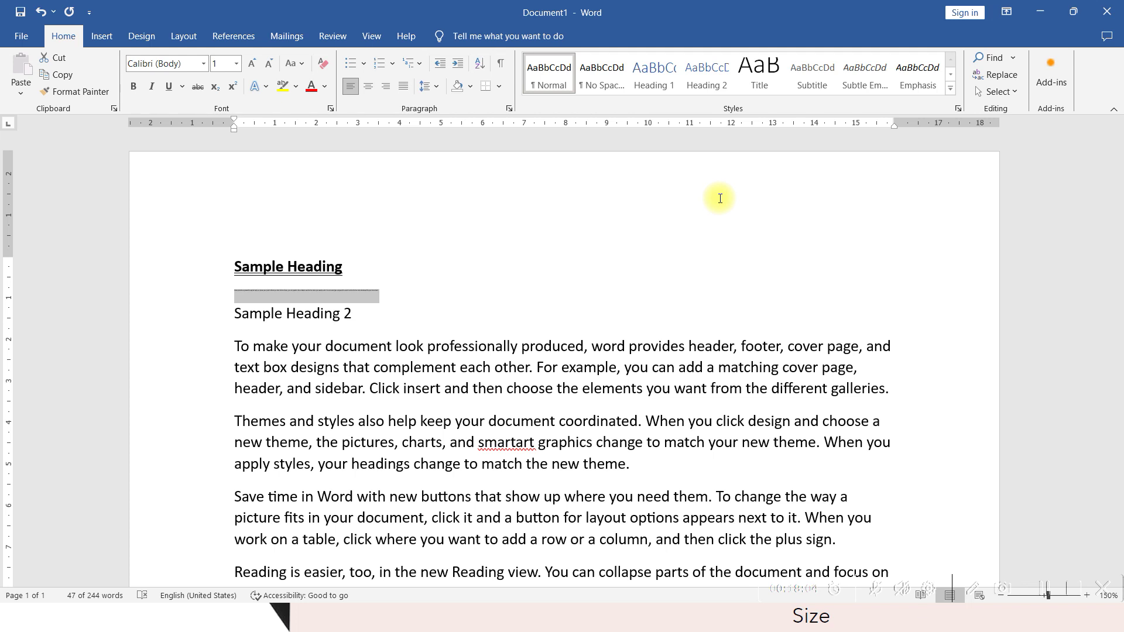
key("ctrl+shift+p")
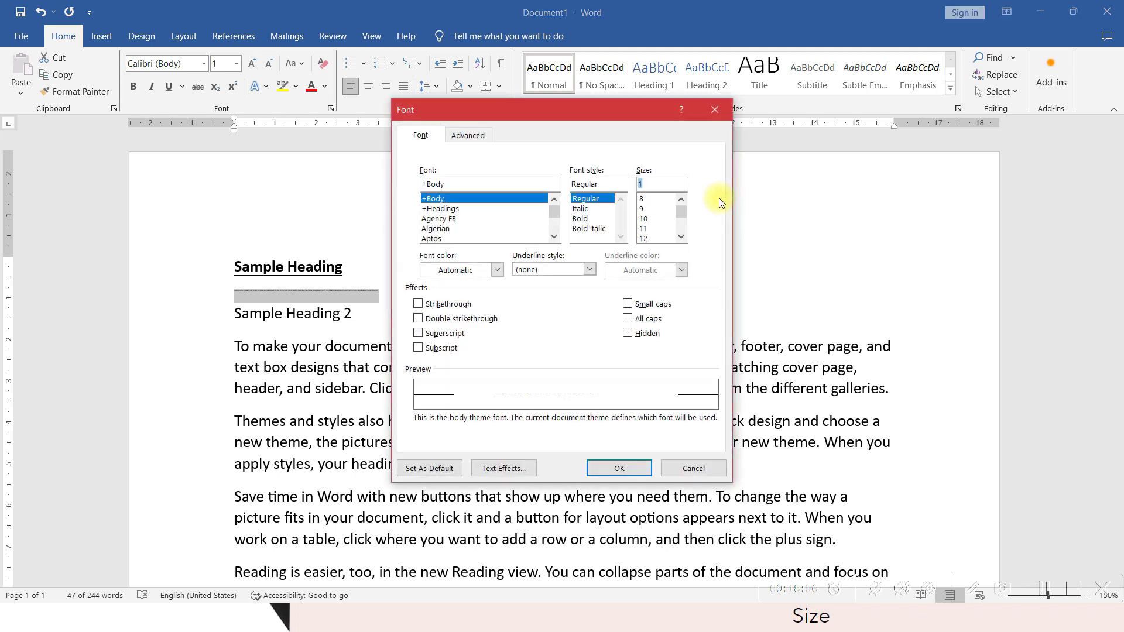
type("1600")
key("Return")
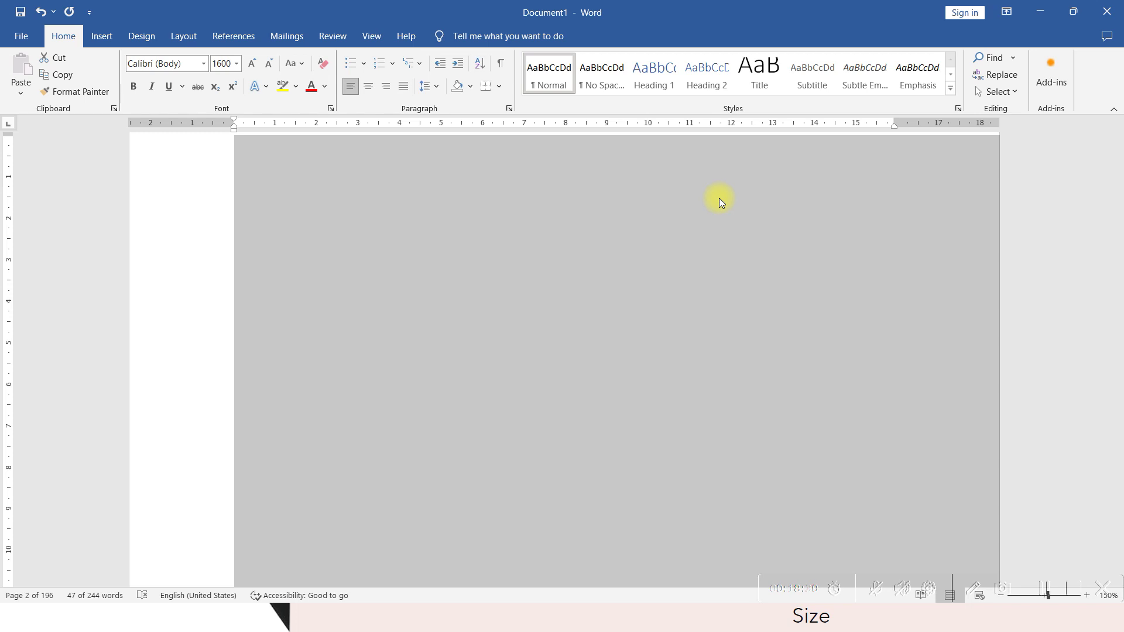
Step: Restore the first paragraph's font size to 11 and deselect the text
key("ctrl+d")
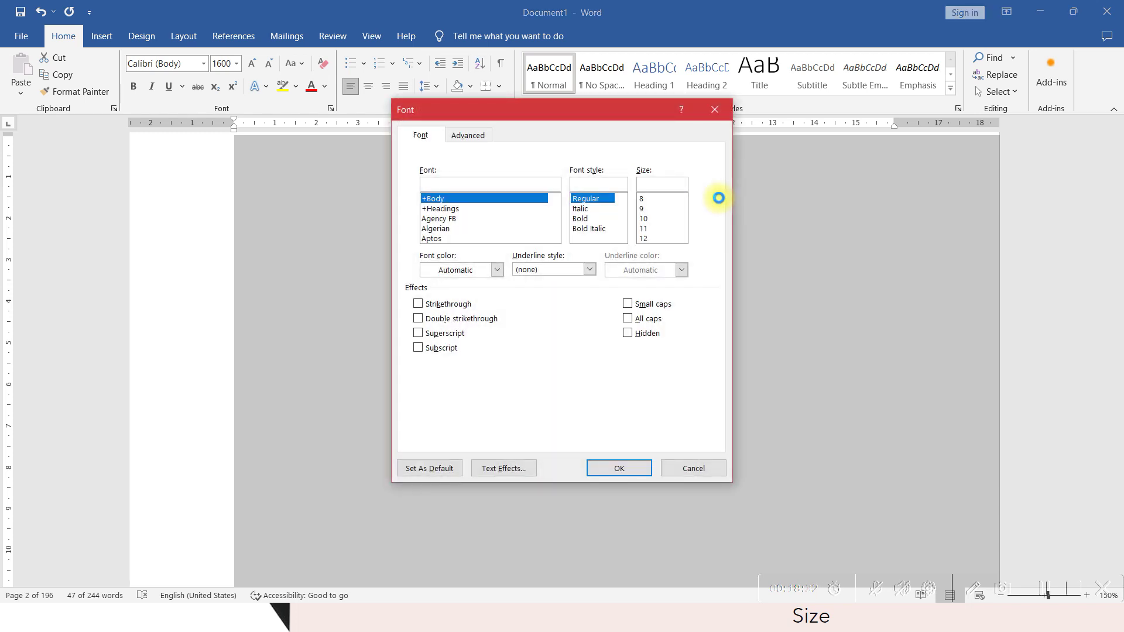
key("Return")
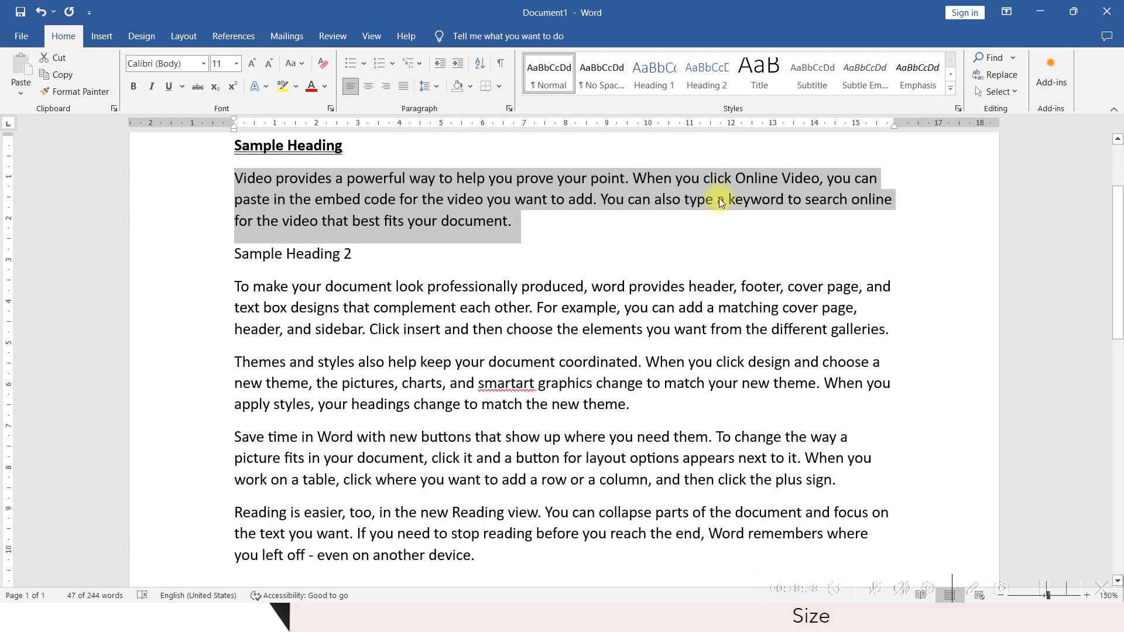
left_click(719, 198)
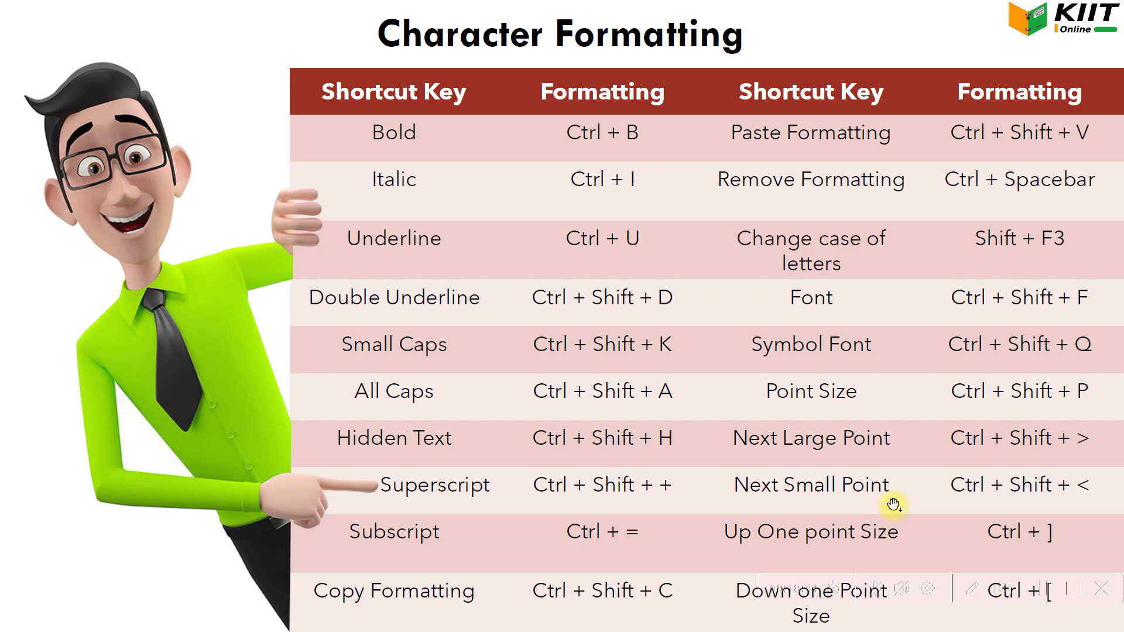
Step: Return from the shortcut reference slide to Word and examine the preset font sizes without applying any
key("alt+Tab")
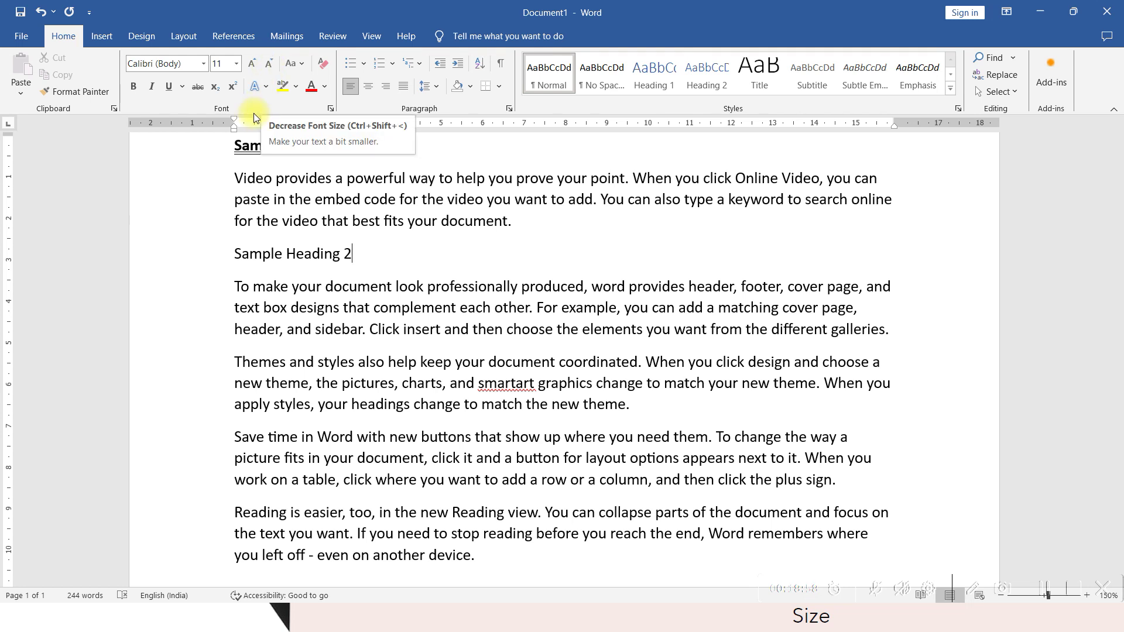
left_click(240, 62)
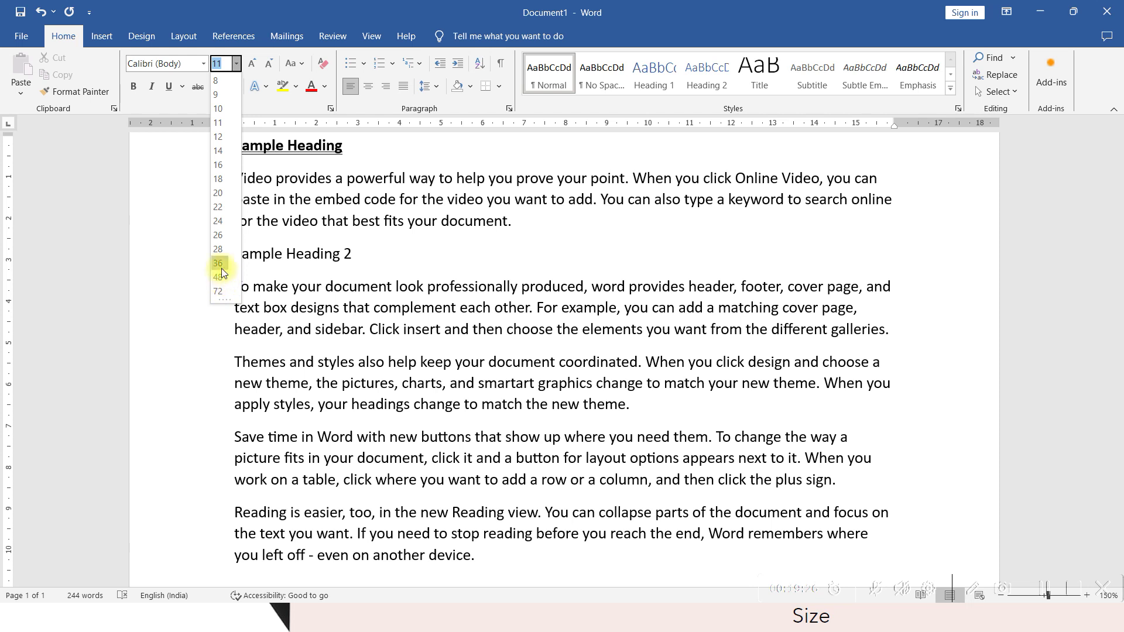
left_click(287, 275)
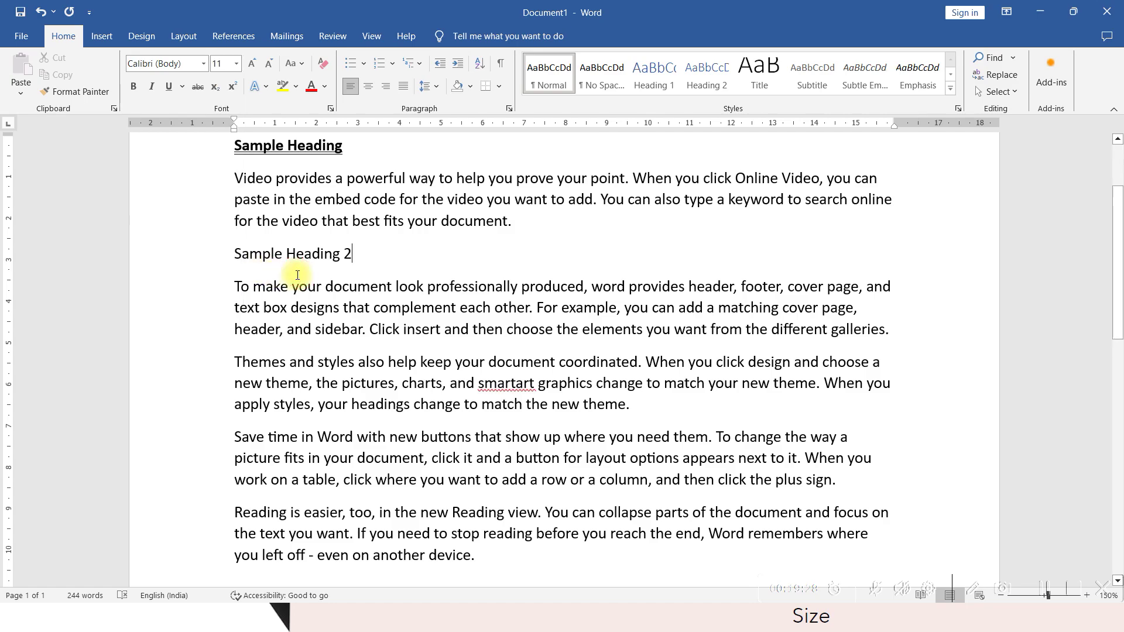